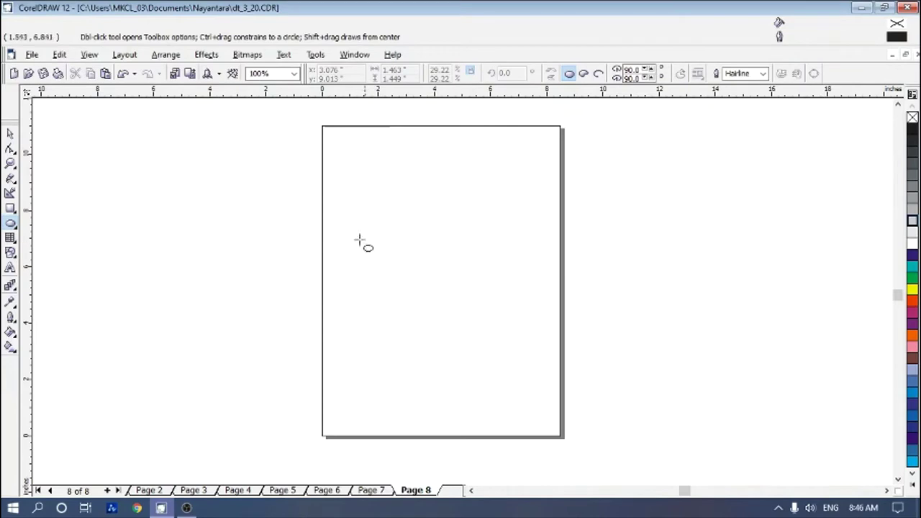
Step: Draw an ellipse about 5.6 × 5.0 inches on the lower half of the page and fill it dark brown
{"action": "left_click_drag", "start_coordinate": [354, 235], "coordinate": [512, 380]}
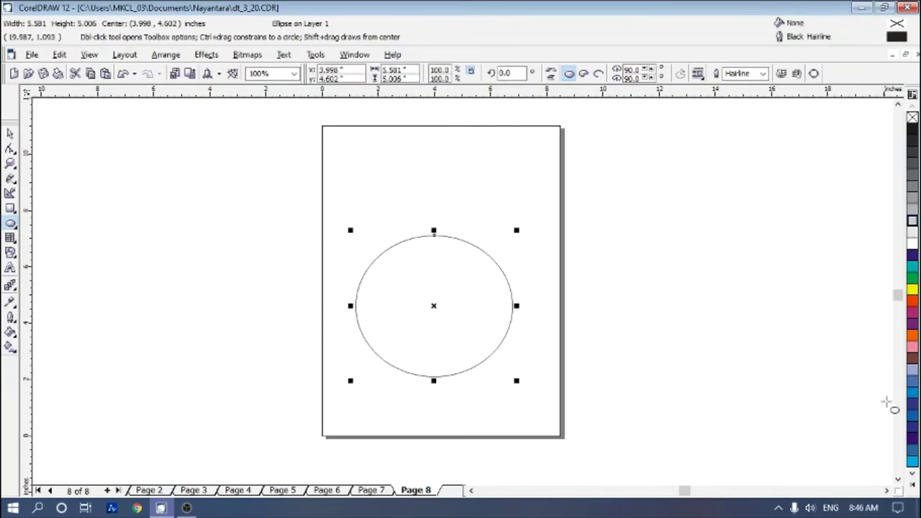
{"action": "left_click", "coordinate": [912, 358]}
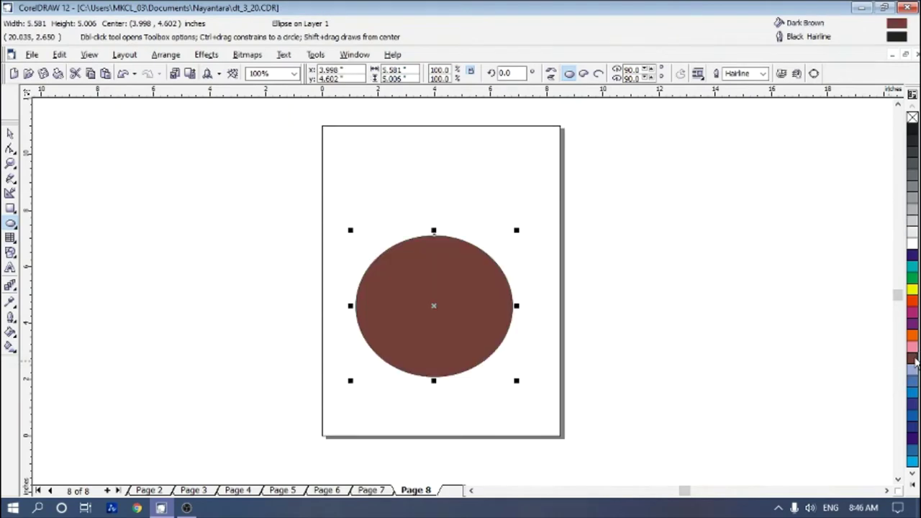
{"action": "left_click", "coordinate": [10, 134]}
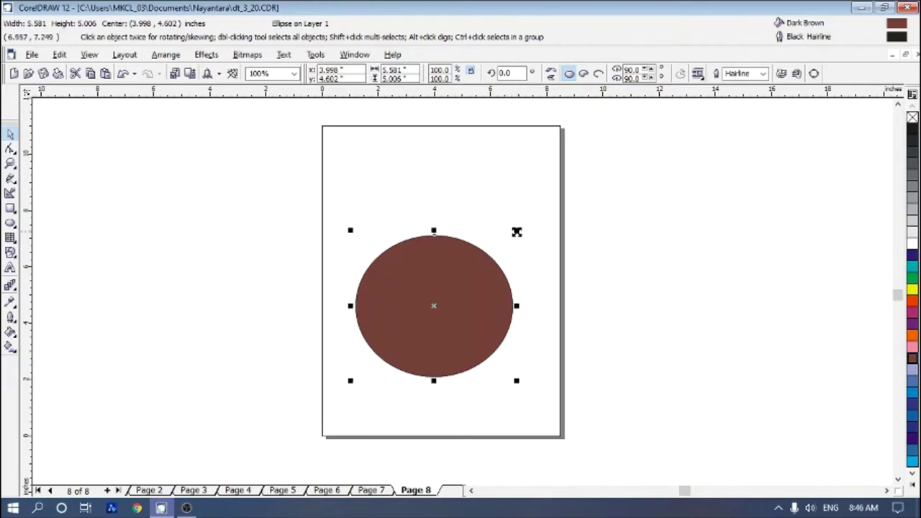
Step: Make a smaller copy of the body ellipse, about 3.7 × 3.3 inches, centred above and overlapping the body as the head
{"action": "left_click_drag", "start_coordinate": [516, 232], "coordinate": [487, 273]}
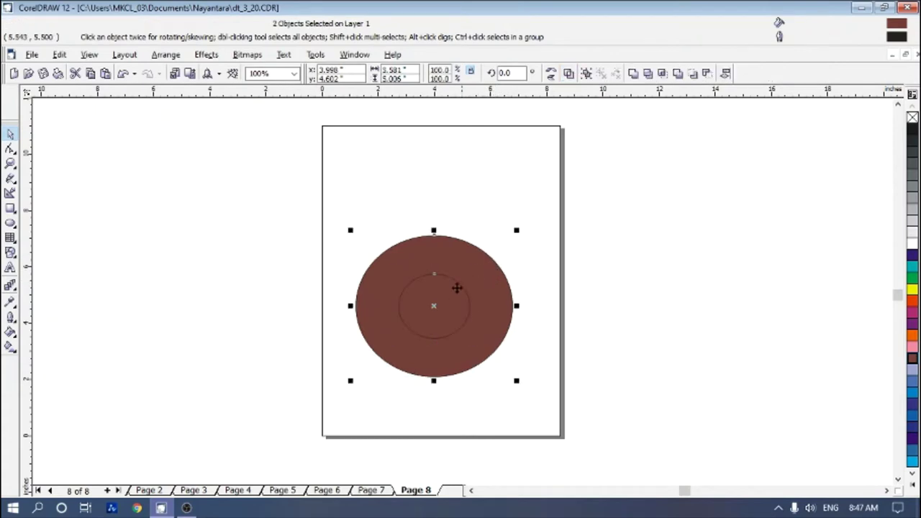
{"action": "left_click", "coordinate": [436, 307]}
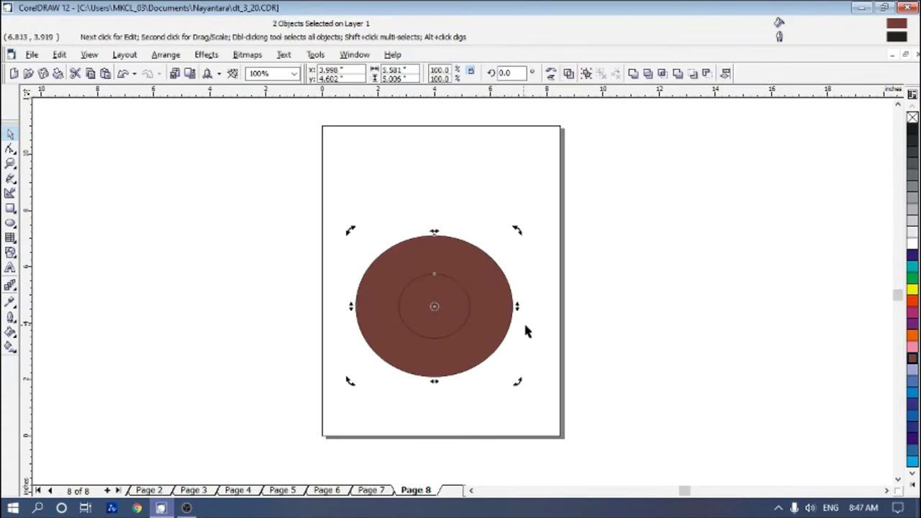
{"action": "left_click", "coordinate": [432, 315]}
{"action": "left_click", "coordinate": [426, 288]}
{"action": "left_click_drag", "start_coordinate": [434, 300], "coordinate": [431, 215]}
{"action": "left_click_drag", "start_coordinate": [471, 179], "coordinate": [509, 154]}
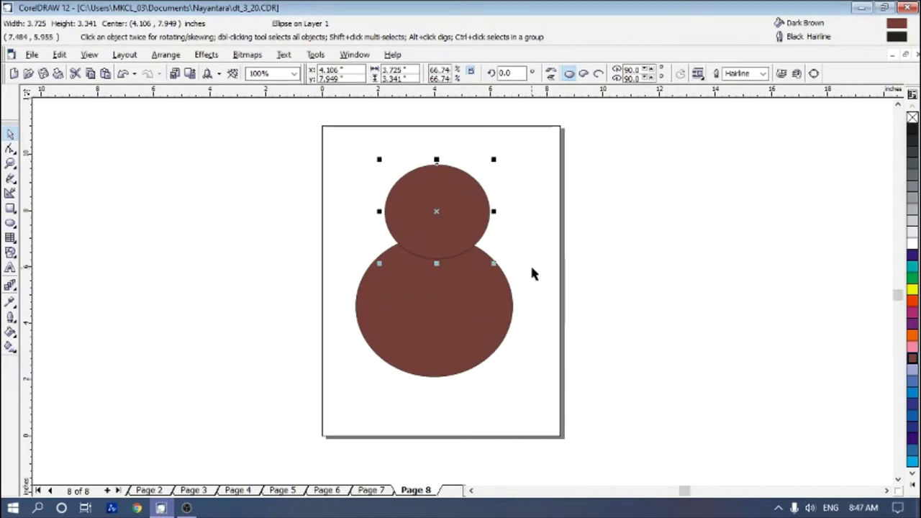
{"action": "key", "text": "Left"}
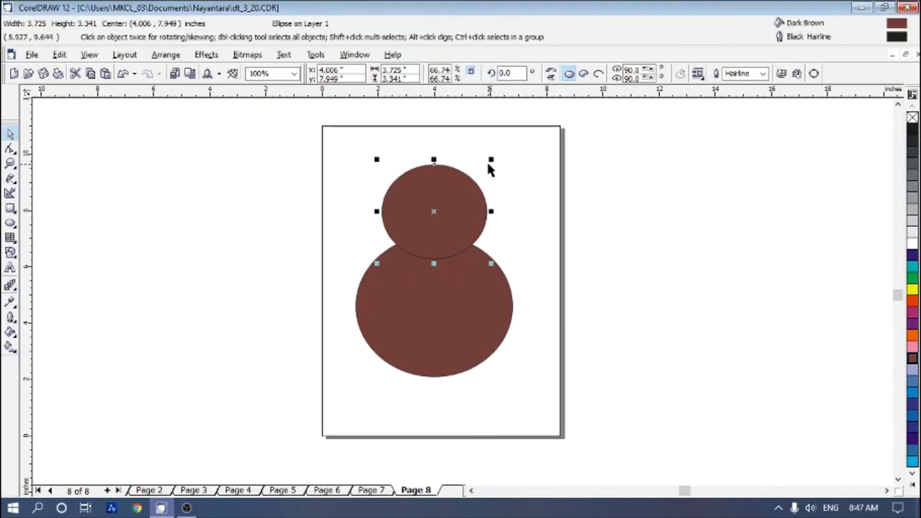
Step: Copy the head at about 1.9 × 1.7 inches and place one copy on each upper side of the head as ears
{"action": "left_click_drag", "start_coordinate": [490, 161], "coordinate": [438, 206]}
{"action": "left_click_drag", "start_coordinate": [405, 233], "coordinate": [396, 176]}
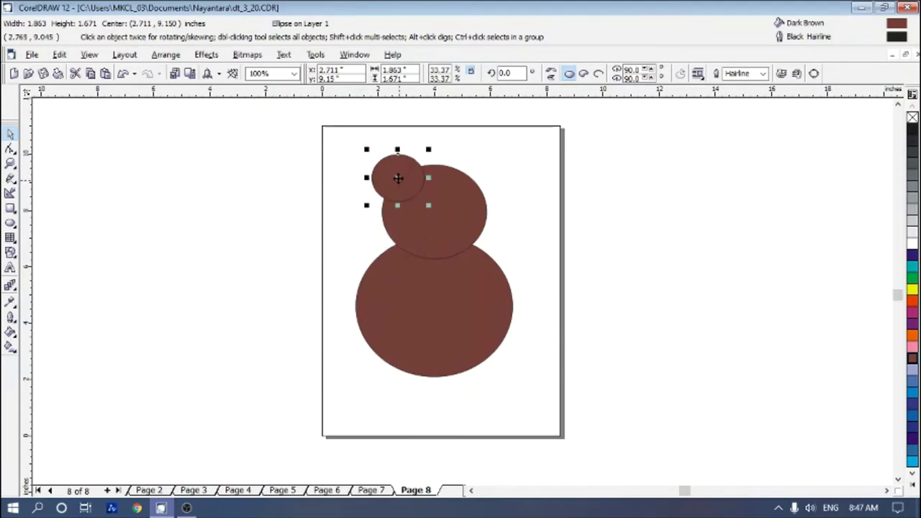
{"action": "left_click_drag", "start_coordinate": [400, 173], "coordinate": [471, 182]}
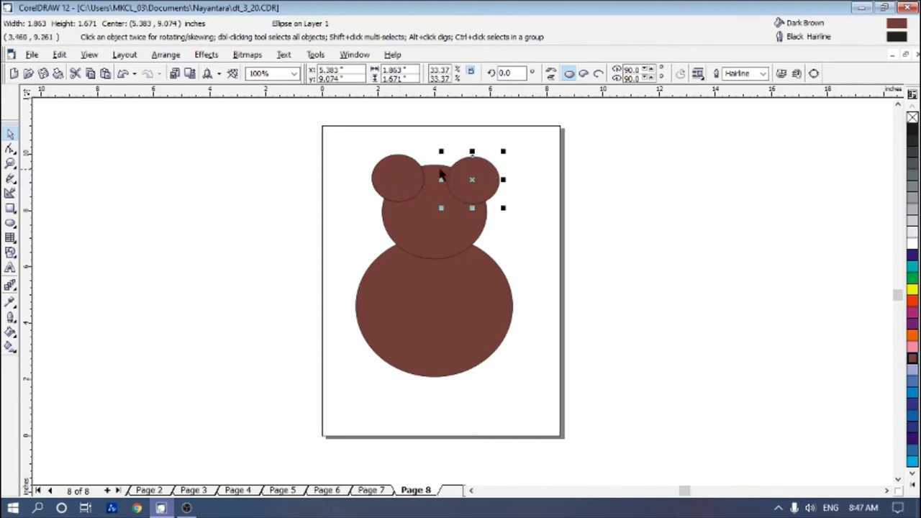
Step: Duplicate the left ear and nudge the copy to the lower middle of the head as the muzzle
{"action": "key", "text": "Tab"}
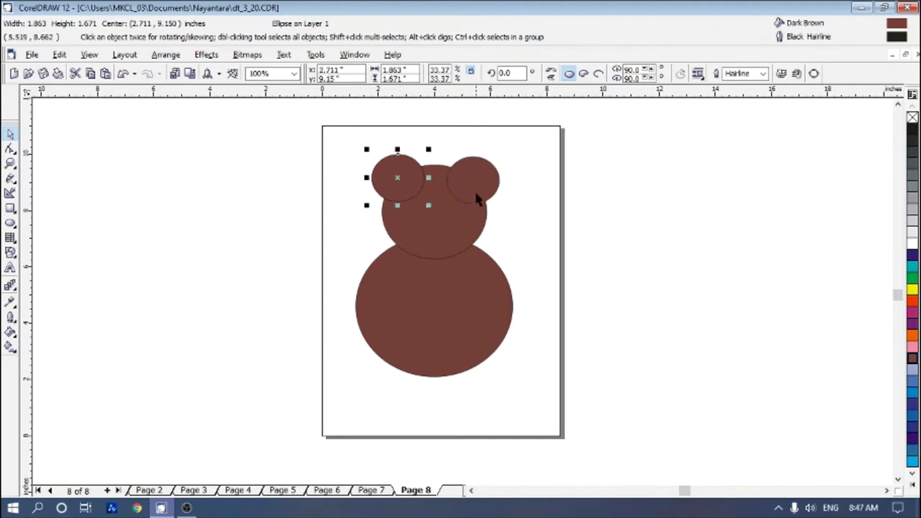
{"action": "key", "text": "Down"}
{"action": "key", "text": "Down"}
{"action": "key", "text": "Down"}
{"action": "key", "text": "Down"}
{"action": "key", "text": "Down"}
{"action": "key", "text": "Down"}
{"action": "key", "text": "Down"}
{"action": "key", "text": "Down"}
{"action": "key", "text": "Down"}
{"action": "key", "text": "Down"}
{"action": "key", "text": "Down"}
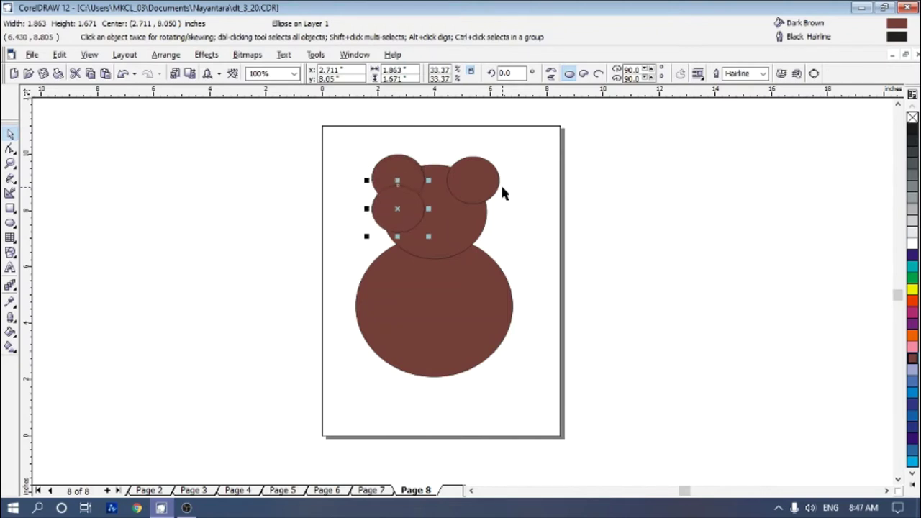
{"action": "key", "text": "Right"}
{"action": "key", "text": "Right"}
{"action": "key", "text": "Right"}
{"action": "key", "text": "Right"}
{"action": "key", "text": "Right"}
{"action": "key", "text": "Right"}
{"action": "key", "text": "Right"}
{"action": "key", "text": "Right"}
{"action": "key", "text": "Right"}
{"action": "key", "text": "Right"}
{"action": "key", "text": "Down"}
{"action": "key", "text": "Down"}
{"action": "key", "text": "Down"}
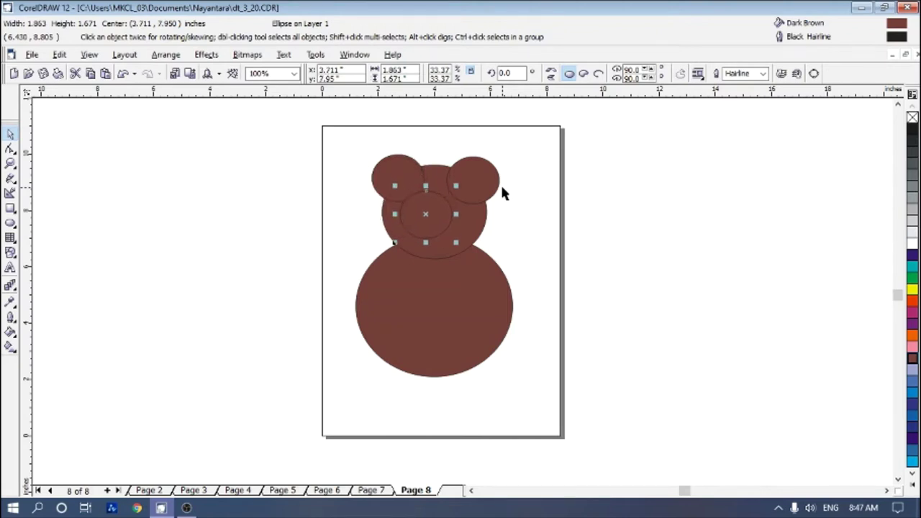
{"action": "key", "text": "Right"}
{"action": "key", "text": "Right"}
{"action": "key", "text": "Down"}
{"action": "key", "text": "Right"}
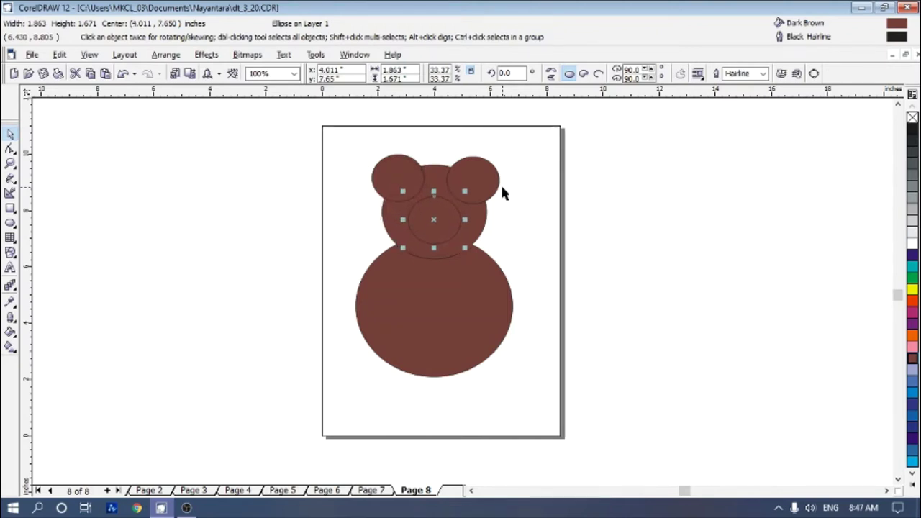
{"action": "key", "text": "Down"}
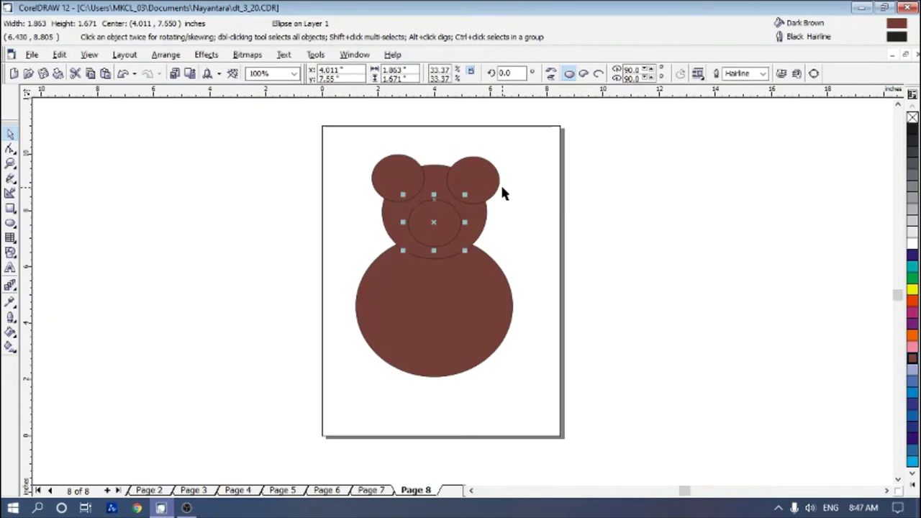
{"action": "key", "text": "Left"}
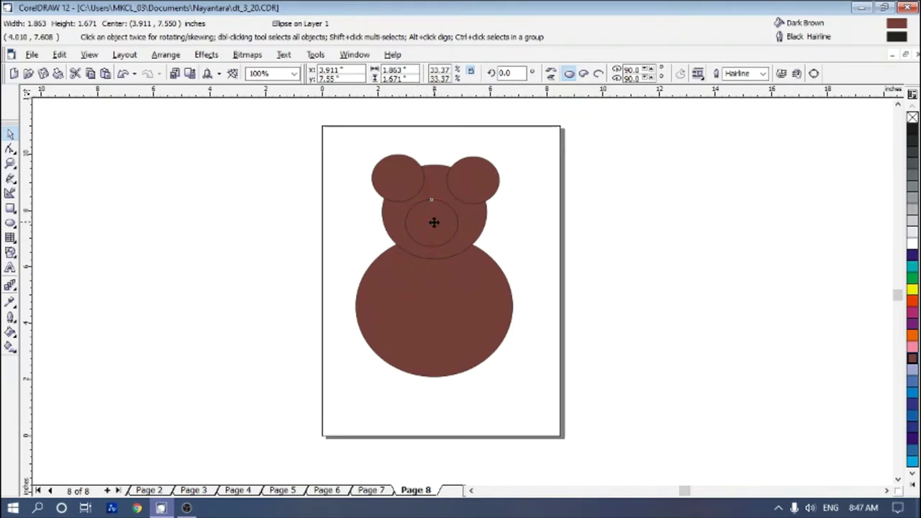
{"action": "left_click", "coordinate": [435, 225]}
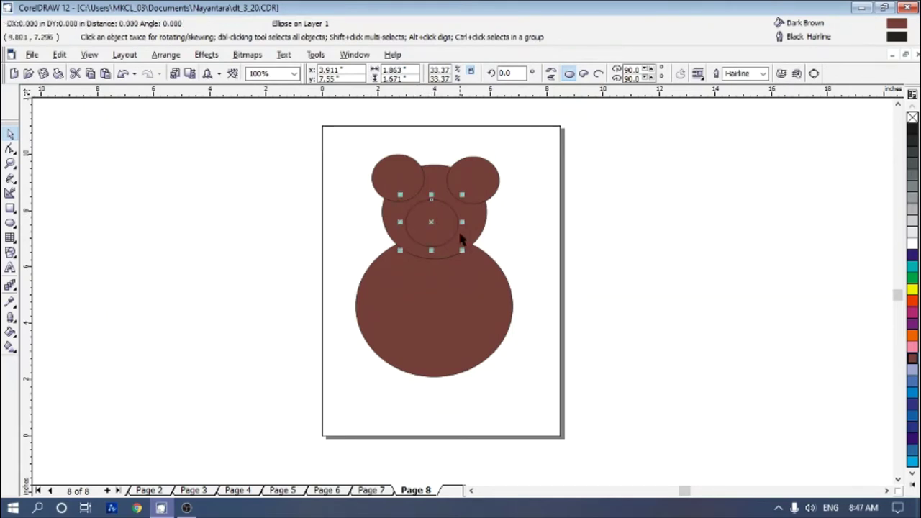
{"action": "left_click", "coordinate": [523, 234]}
Step: Send both ear ellipses to the back so they sit behind the head
{"action": "left_click", "coordinate": [470, 178]}
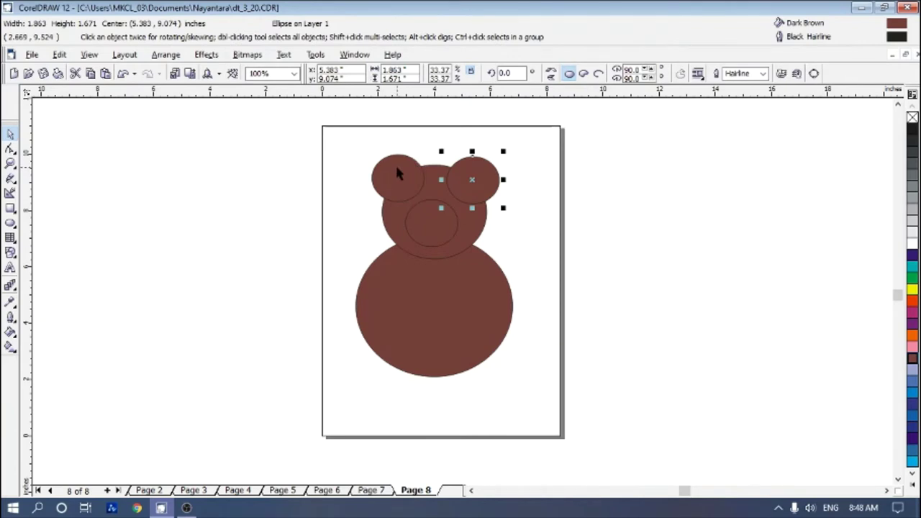
{"action": "left_click", "coordinate": [398, 173], "text": "shift"}
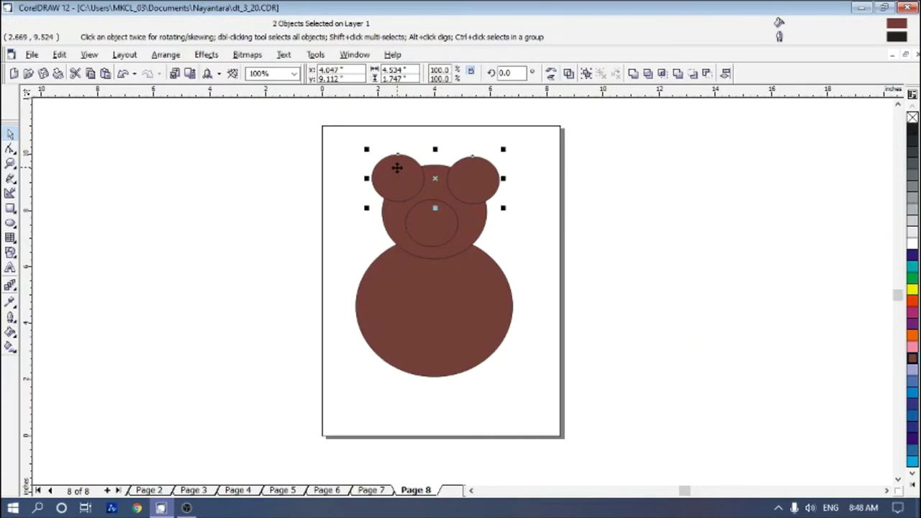
{"action": "left_click", "coordinate": [183, 56]}
{"action": "mouse_move", "coordinate": [318, 115]}
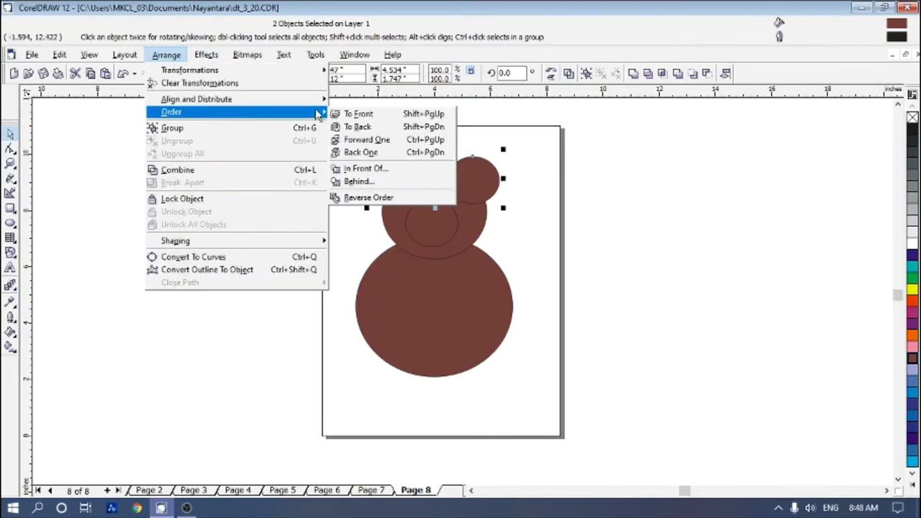
{"action": "left_click", "coordinate": [358, 127]}
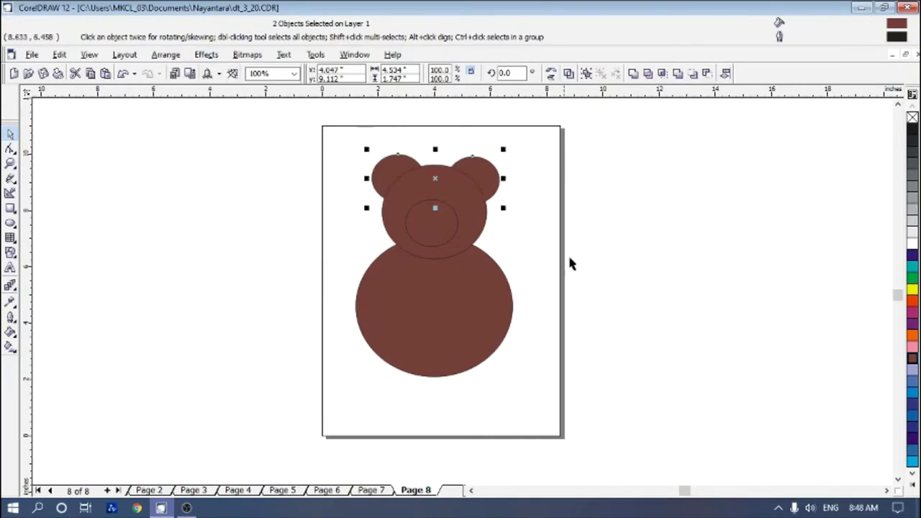
{"action": "left_click", "coordinate": [525, 240]}
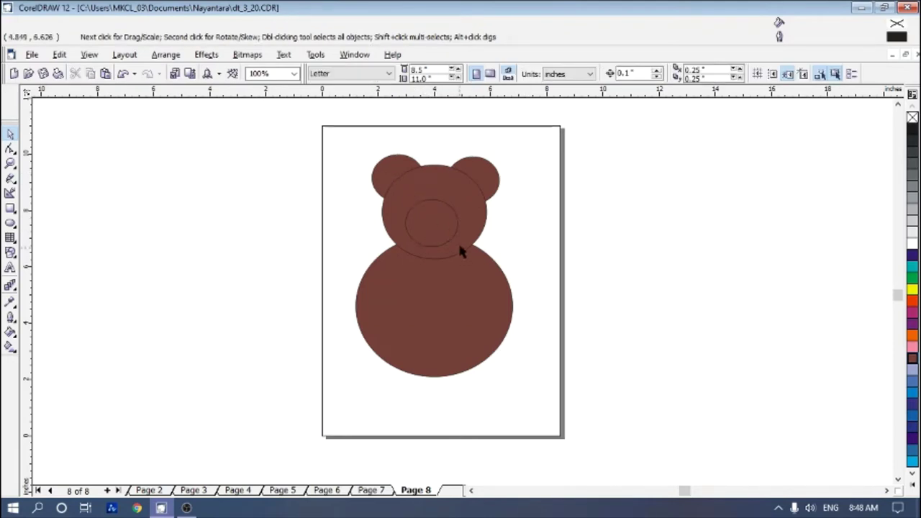
Step: Copy the muzzle ellipse beside the page, shrink it to about 0.8 × 0.7 inches and fill it 10% black for an eye
{"action": "left_click", "coordinate": [442, 223]}
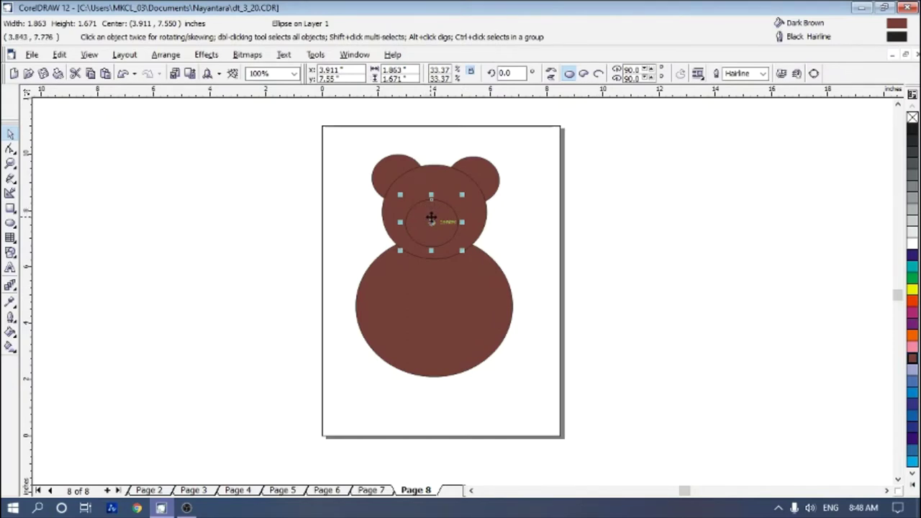
{"action": "left_click_drag", "start_coordinate": [432, 216], "coordinate": [231, 226]}
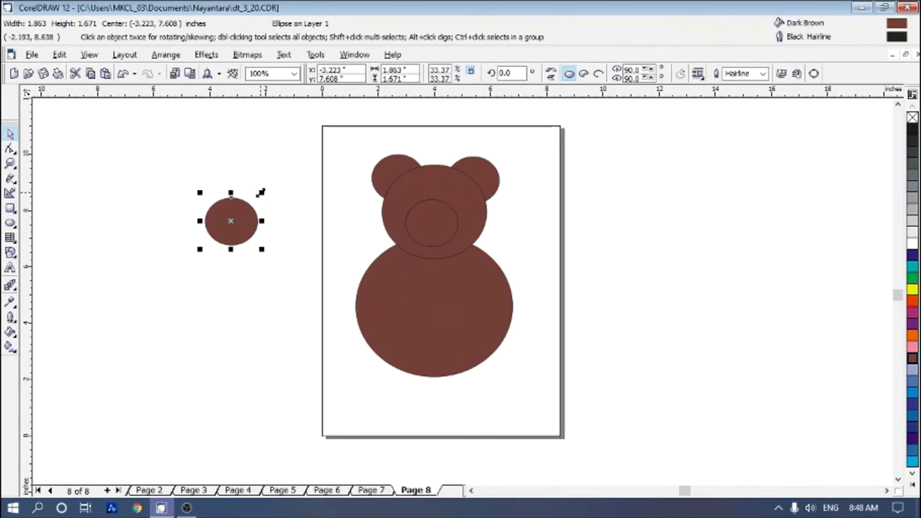
{"action": "left_click_drag", "start_coordinate": [261, 192], "coordinate": [236, 216]}
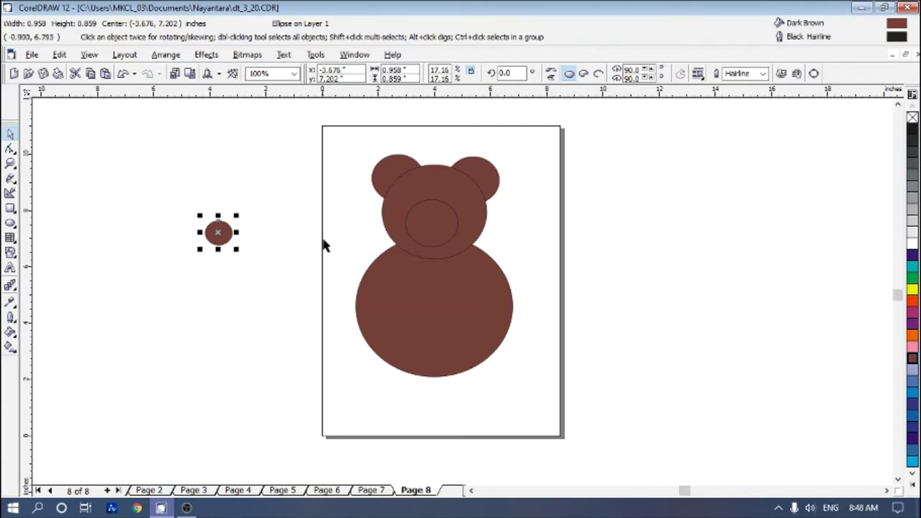
{"action": "left_click", "coordinate": [912, 221]}
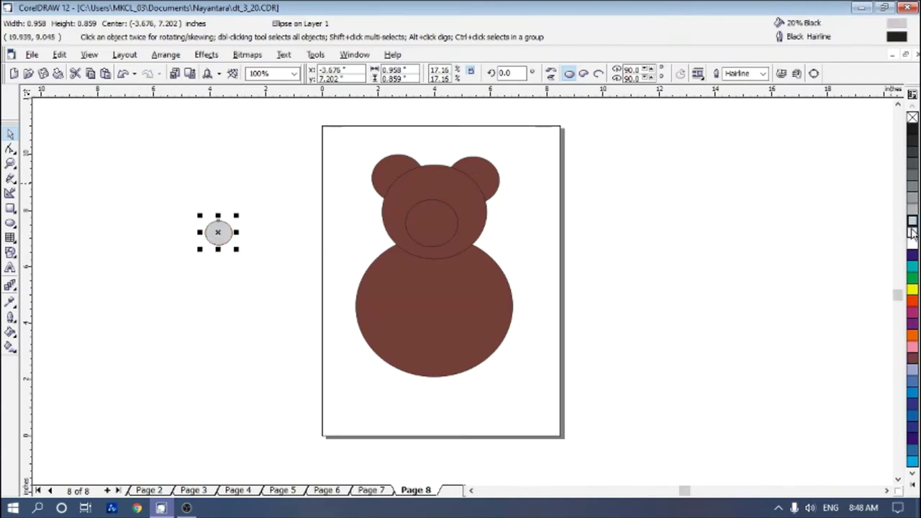
{"action": "left_click", "coordinate": [912, 231]}
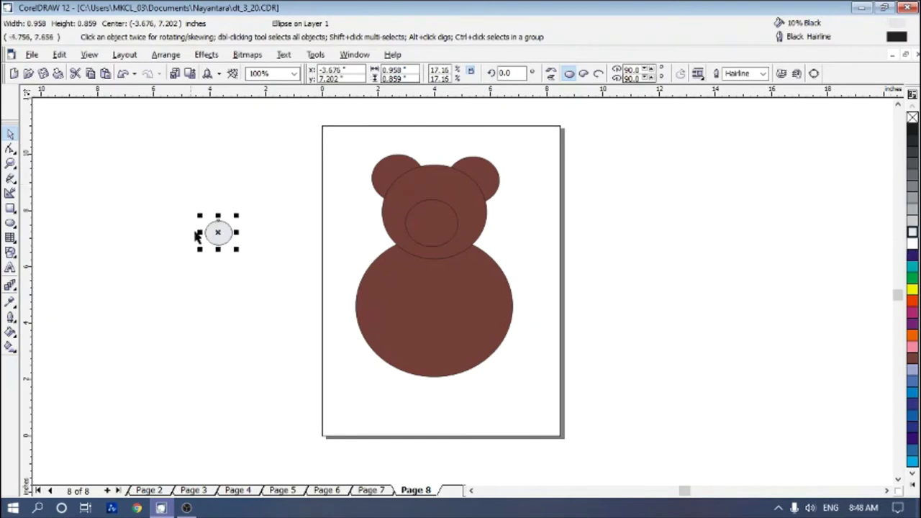
{"action": "left_click_drag", "start_coordinate": [235, 218], "coordinate": [230, 220]}
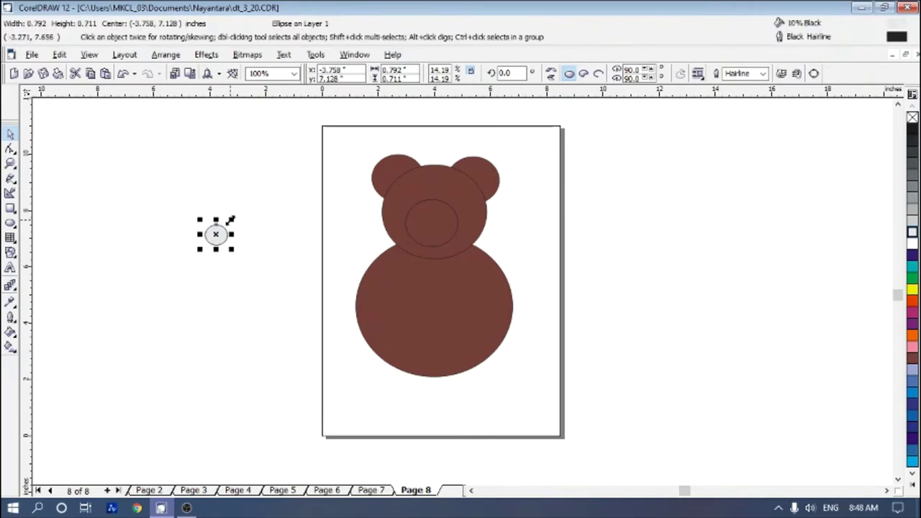
Step: Add a black half-size copy of the eye ellipse as a pupil at its lower centre and group the two ellipses
{"action": "left_click_drag", "start_coordinate": [230, 219], "coordinate": [221, 247]}
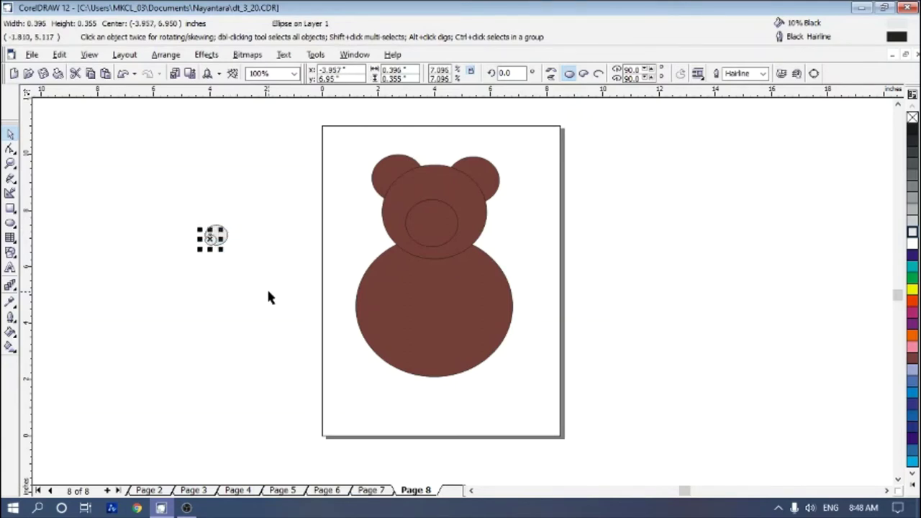
{"action": "key", "text": "Right"}
{"action": "key", "text": "Right"}
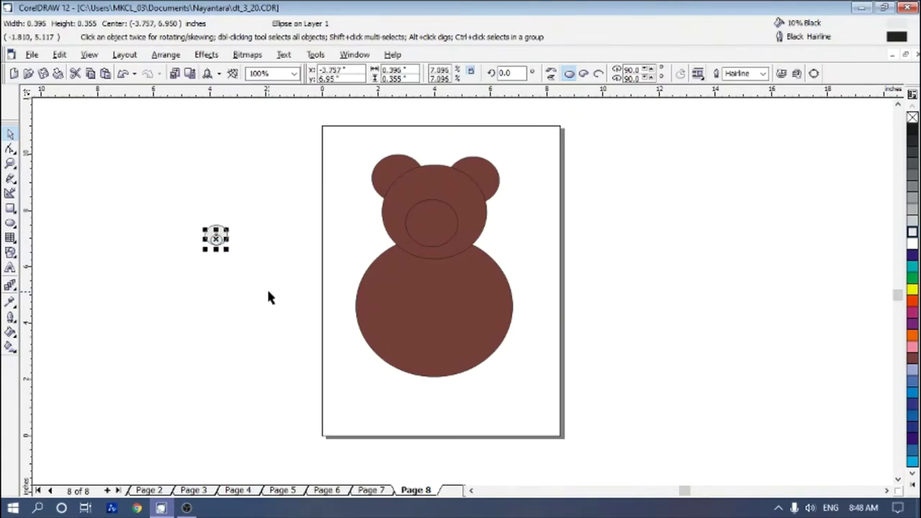
{"action": "left_click", "coordinate": [912, 131]}
{"action": "left_click_drag", "start_coordinate": [192, 212], "coordinate": [233, 255]}
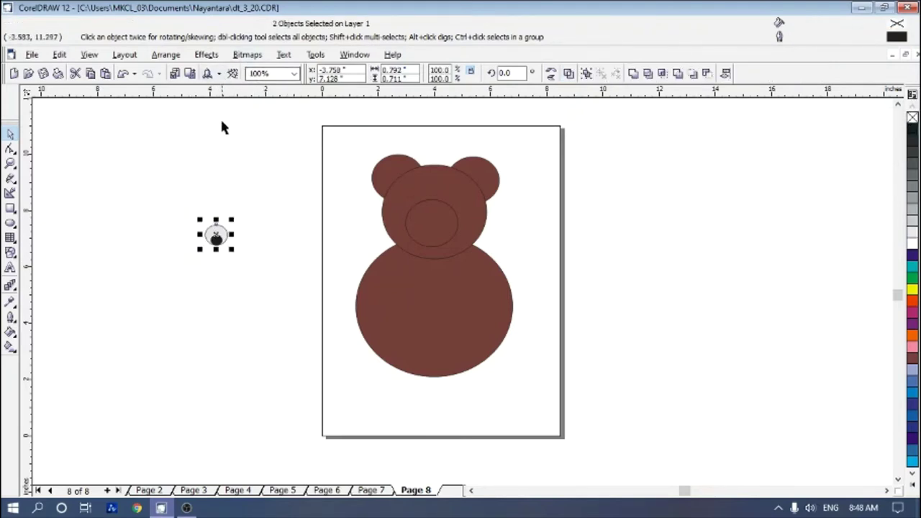
{"action": "key", "text": "ctrl+g"}
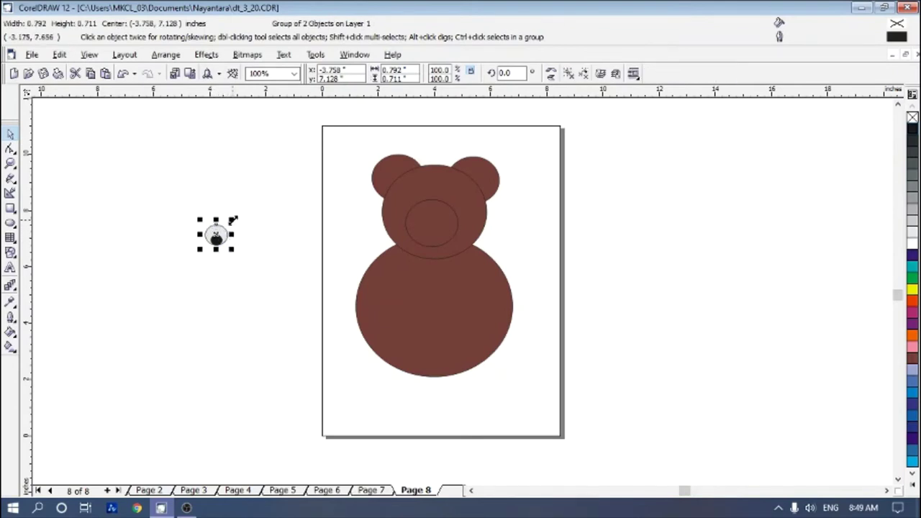
Step: Scale the eye group to about 0.65 × 0.58 inches and place a copy on each side of the face above the muzzle
{"action": "left_click_drag", "start_coordinate": [231, 220], "coordinate": [402, 201]}
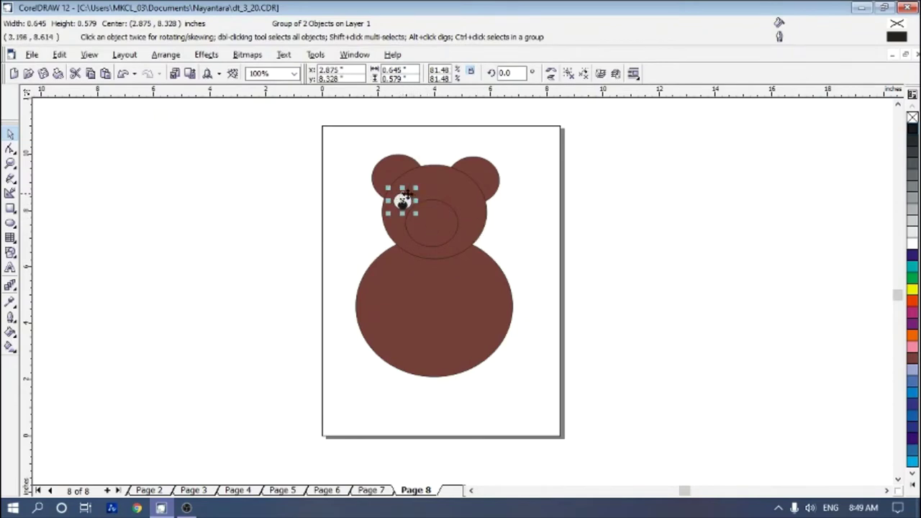
{"action": "mouse_move", "coordinate": [401, 202]}
{"action": "left_mouse_down"}
{"action": "mouse_move", "coordinate": [455, 195]}
{"action": "mouse_move", "coordinate": [406, 191]}
{"action": "left_mouse_up"}
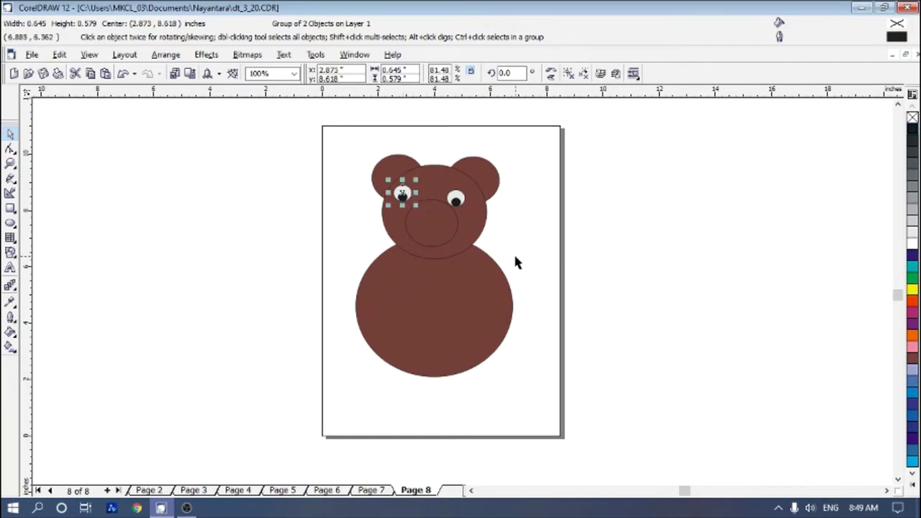
{"action": "key", "text": "Right"}
{"action": "key", "text": "Down"}
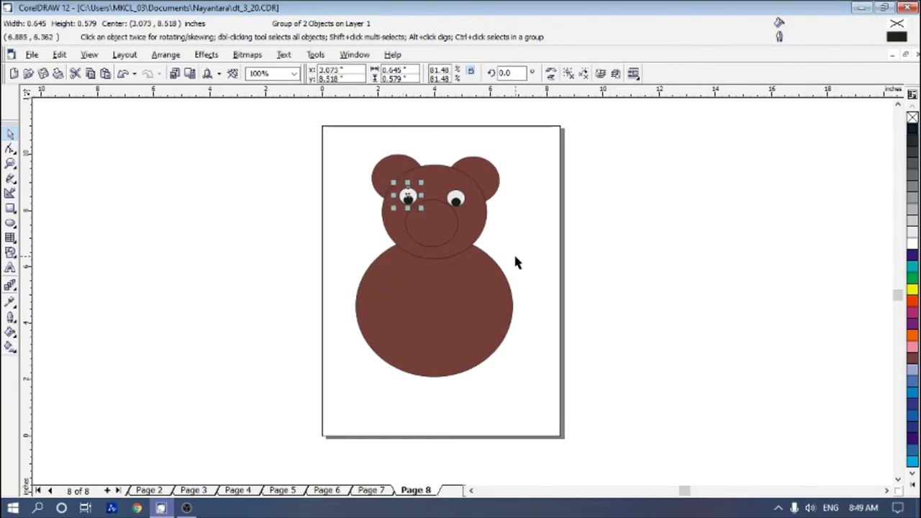
{"action": "left_click", "coordinate": [543, 241]}
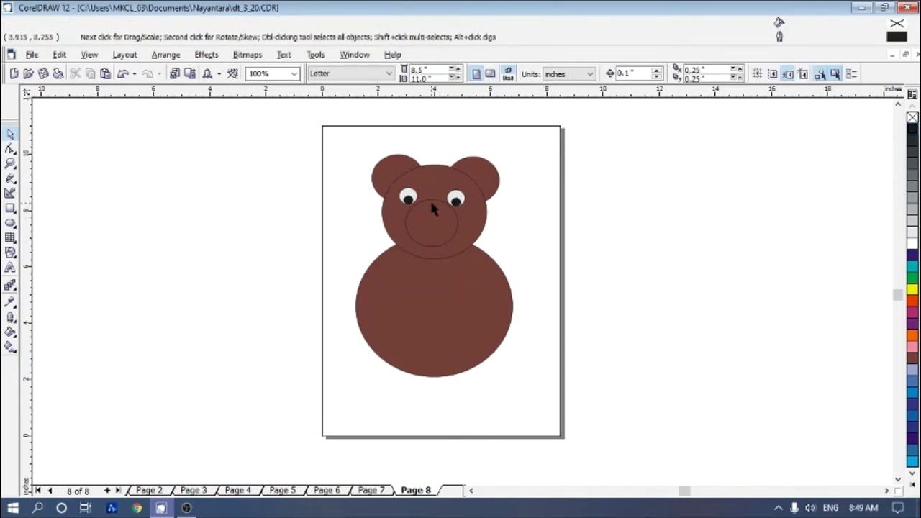
Step: Add a copy of the muzzle ellipse shrunk to about 0.83 × 0.75 inches, raise it between the eyes and fill it black as the nose
{"action": "left_click", "coordinate": [432, 204]}
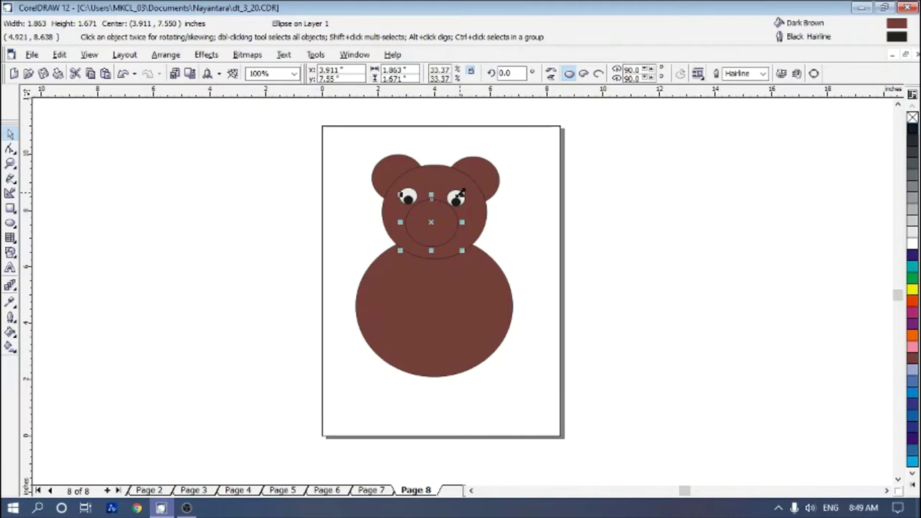
{"action": "left_click_drag", "start_coordinate": [462, 196], "coordinate": [448, 206]}
{"action": "key", "text": "Up"}
{"action": "key", "text": "Up"}
{"action": "key", "text": "Up"}
{"action": "key", "text": "Up"}
{"action": "key", "text": "Up"}
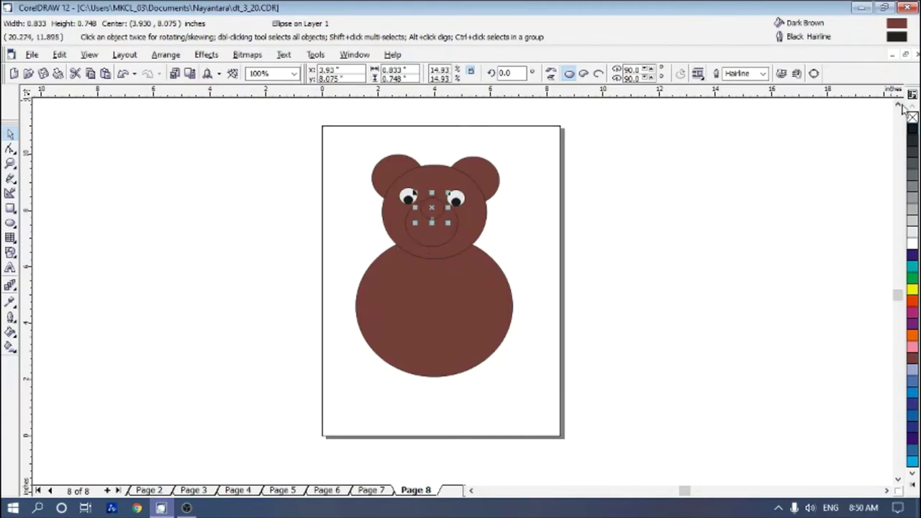
{"action": "left_click", "coordinate": [912, 131]}
{"action": "left_click", "coordinate": [720, 235]}
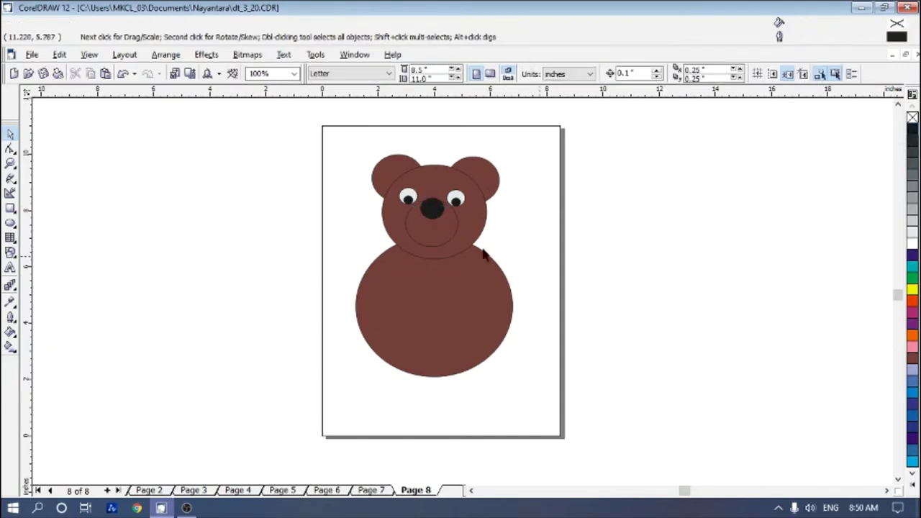
Step: Make a copy of the nose ellipse into a thin vertical line below the nose, about 0.04 inches wide and 1.34 inches tall
{"action": "left_click", "coordinate": [432, 219]}
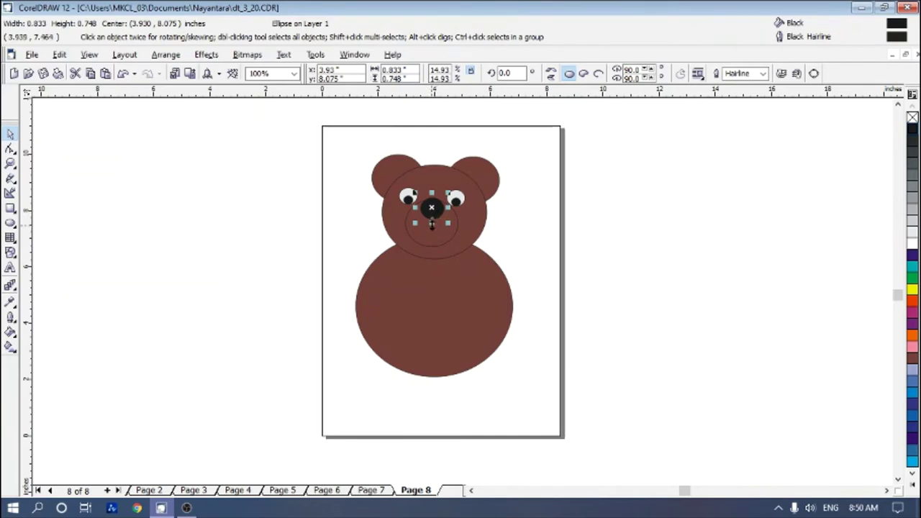
{"action": "left_click_drag", "start_coordinate": [432, 224], "coordinate": [432, 250]}
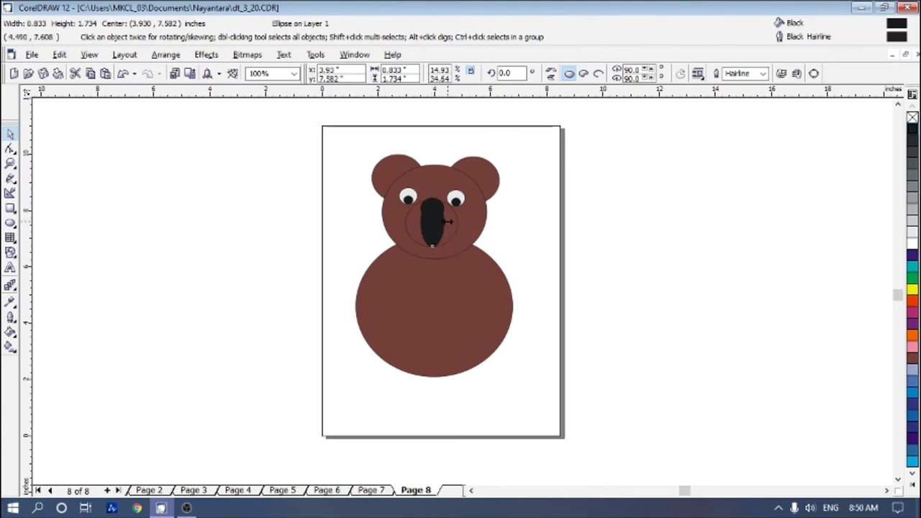
{"action": "mouse_move", "coordinate": [446, 221]}
{"action": "left_mouse_down"}
{"action": "mouse_move", "coordinate": [455, 236]}
{"action": "mouse_move", "coordinate": [434, 233]}
{"action": "mouse_move", "coordinate": [432, 223]}
{"action": "left_mouse_up"}
{"action": "left_click", "coordinate": [566, 244]}
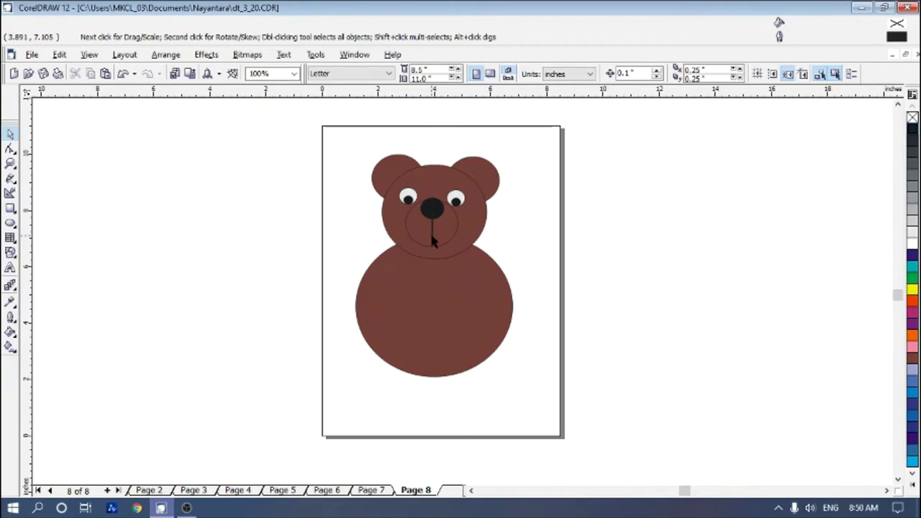
{"action": "left_click", "coordinate": [434, 241]}
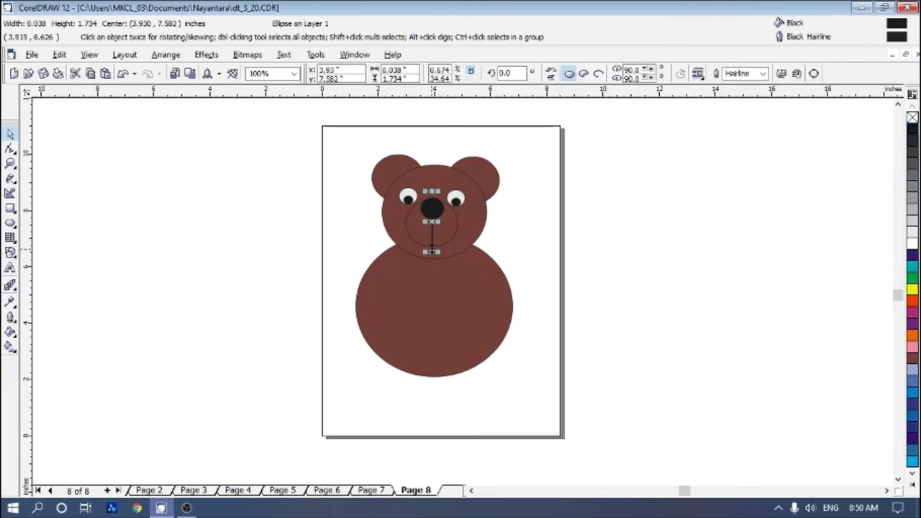
{"action": "left_click_drag", "start_coordinate": [431, 251], "coordinate": [431, 232]}
{"action": "left_click", "coordinate": [616, 229]}
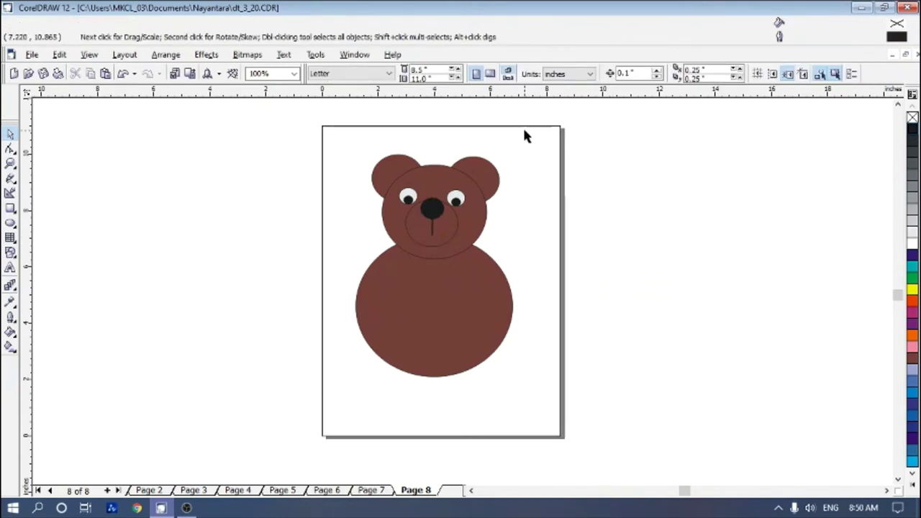
Step: Draw a small arc about 0.71 × 0.44 inches beside the page with the arc direction reversed
{"action": "left_click", "coordinate": [10, 224]}
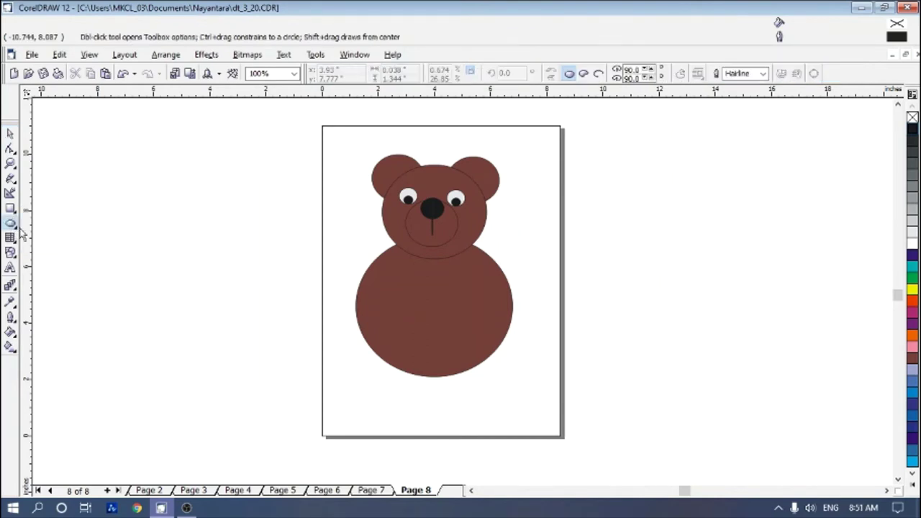
{"action": "left_click", "coordinate": [599, 74]}
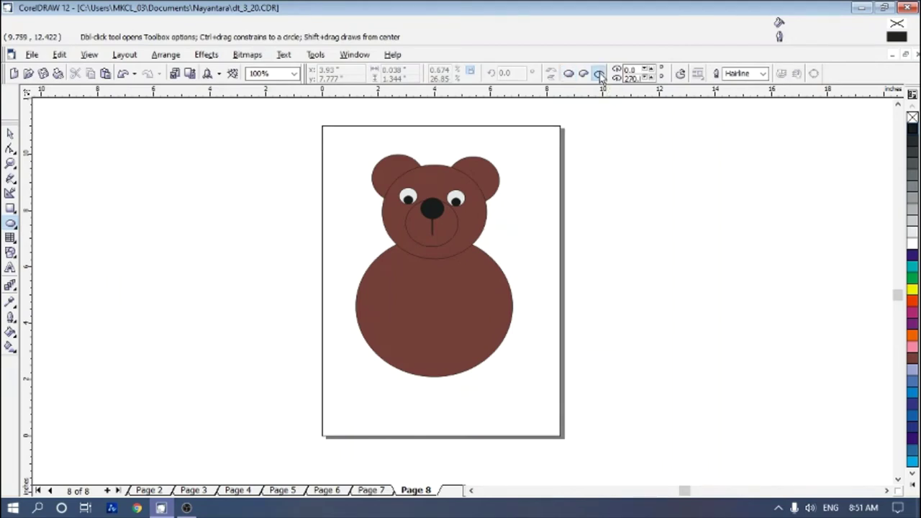
{"action": "left_click", "coordinate": [681, 75]}
{"action": "left_click_drag", "start_coordinate": [184, 245], "coordinate": [226, 269]}
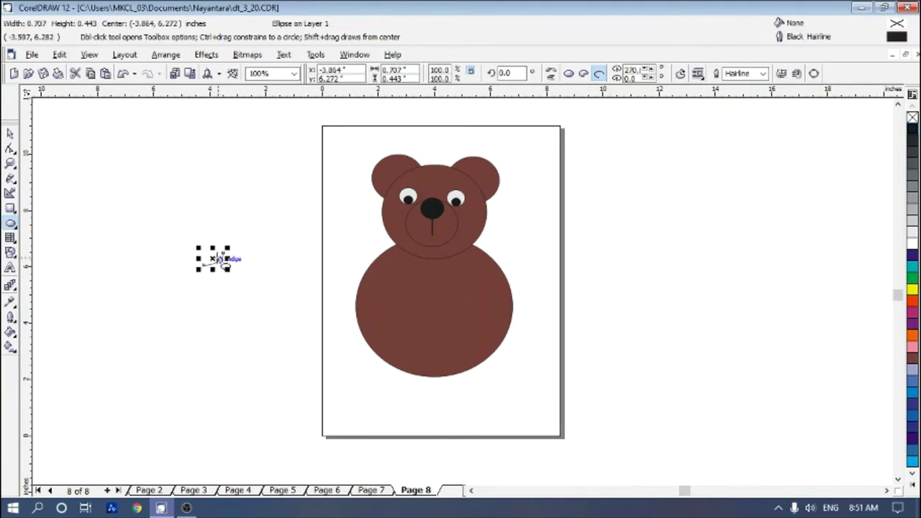
{"action": "left_click", "coordinate": [10, 135]}
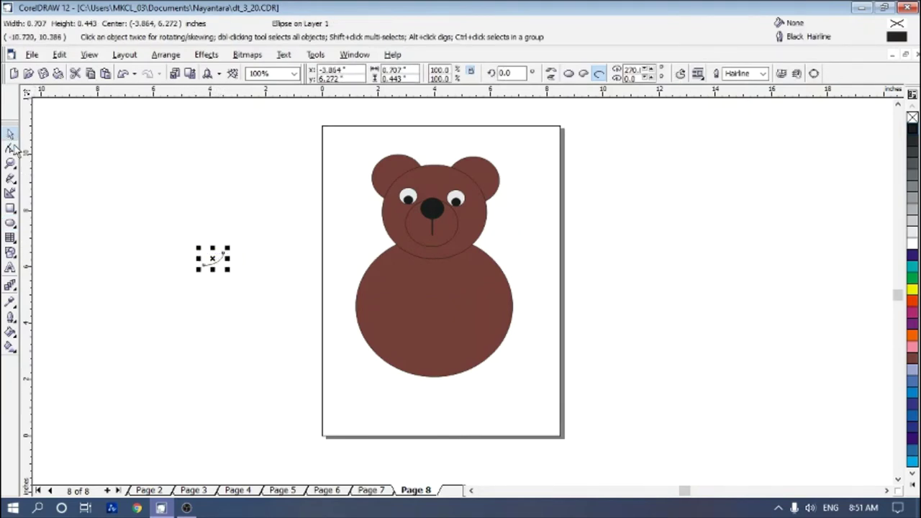
Step: Rotate the small arc to about 327.6° so it curves like a smile
{"action": "left_click", "coordinate": [225, 256]}
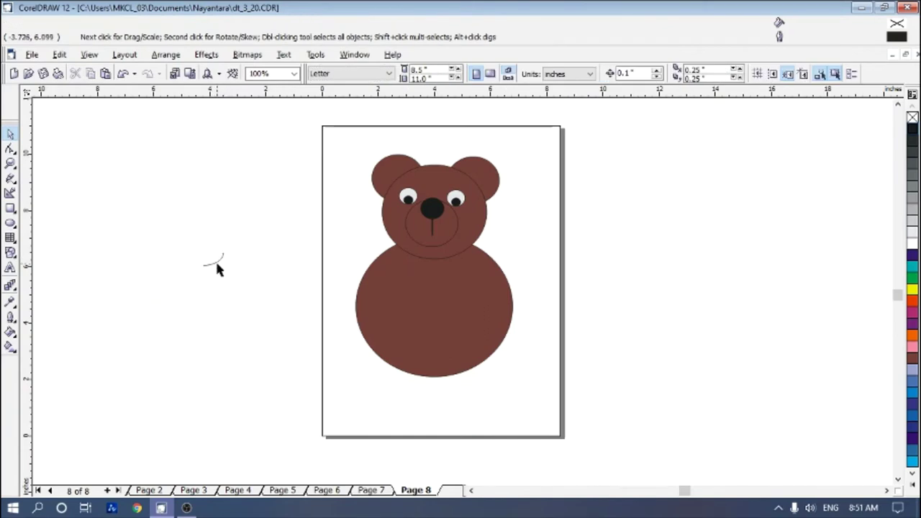
{"action": "left_click", "coordinate": [217, 260]}
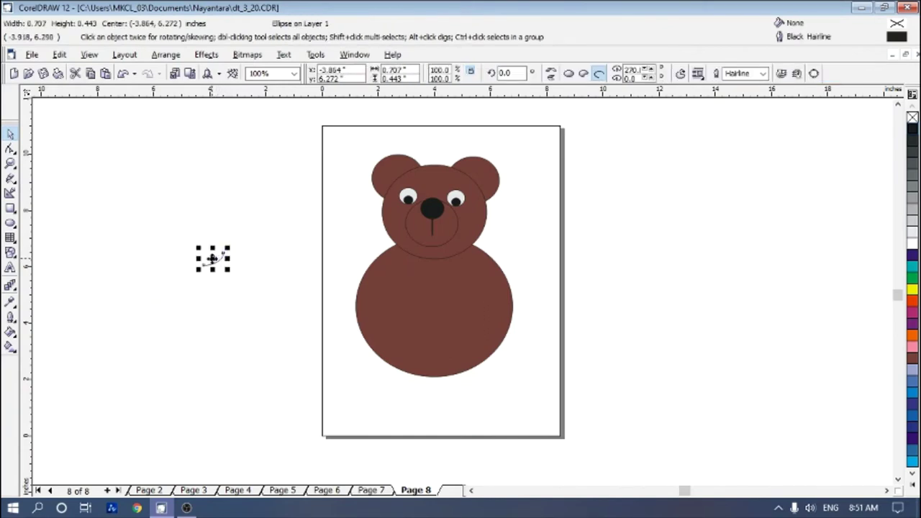
{"action": "left_click", "coordinate": [213, 258]}
{"action": "left_click_drag", "start_coordinate": [227, 249], "coordinate": [238, 262]}
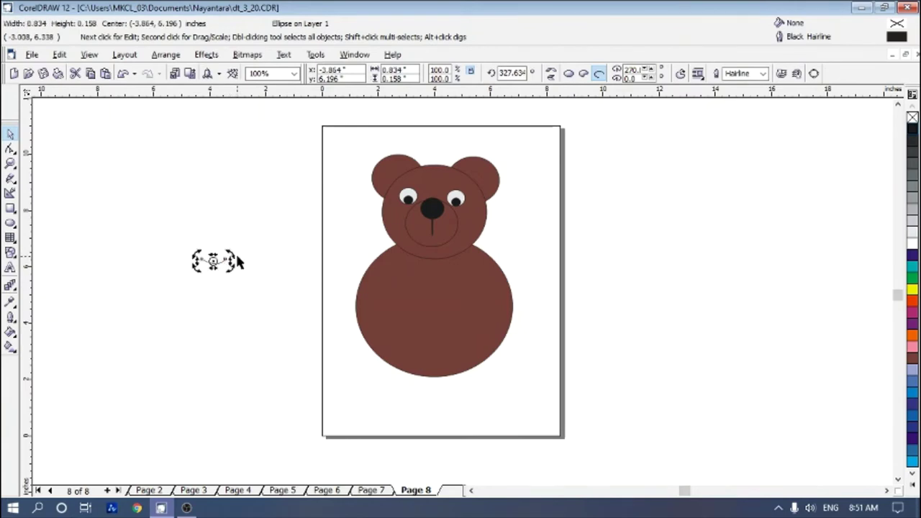
{"action": "left_click", "coordinate": [215, 261]}
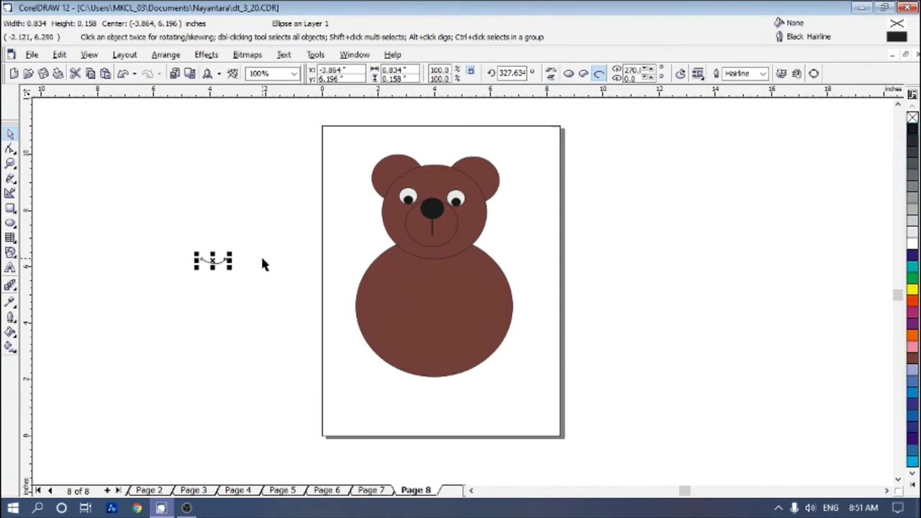
Step: Add a copy of the arc and shift it 0.8 inches to the right so the two arcs meet end to end
{"action": "key", "text": "Right"}
{"action": "key", "text": "Right"}
{"action": "key", "text": "Right"}
{"action": "key", "text": "Right"}
{"action": "key", "text": "Right"}
{"action": "key", "text": "Right"}
{"action": "key", "text": "Right"}
{"action": "key", "text": "Right"}
{"action": "key", "text": "Right"}
{"action": "key", "text": "Right"}
{"action": "key", "text": "Right"}
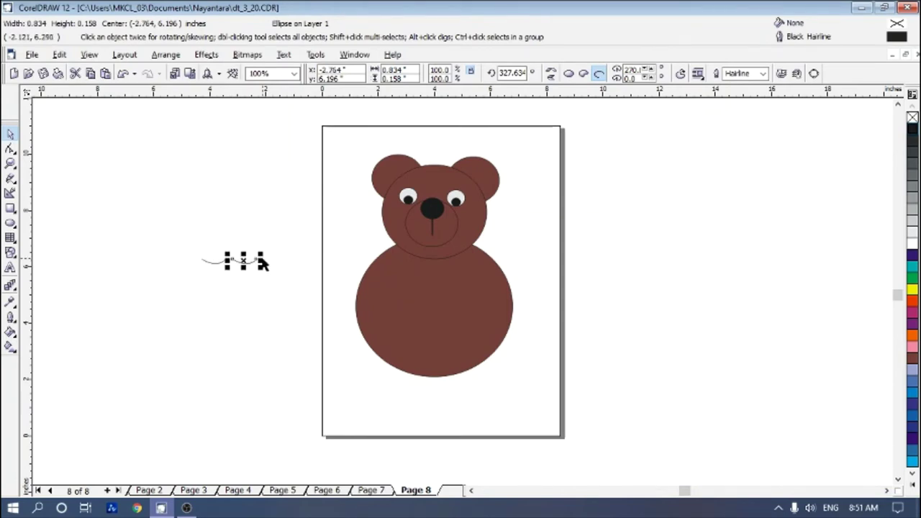
{"action": "key", "text": "Left"}
{"action": "key", "text": "Left"}
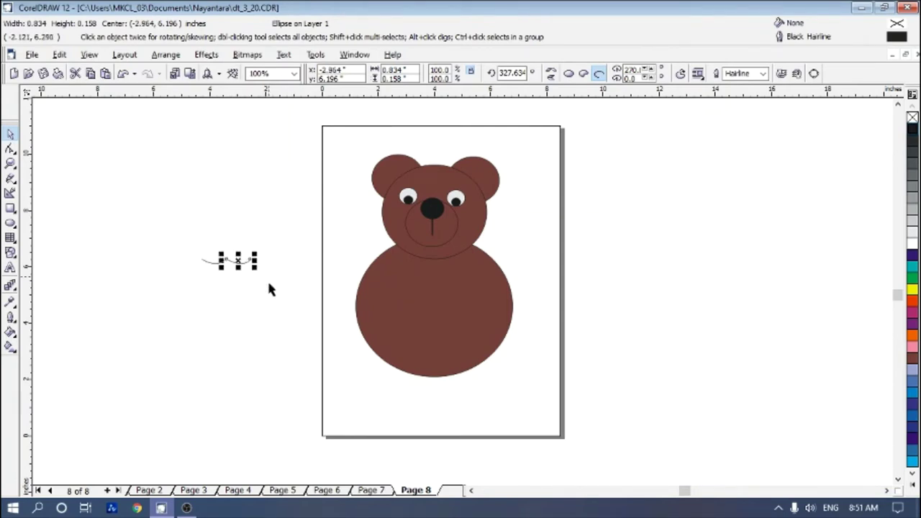
{"action": "left_click", "coordinate": [254, 327]}
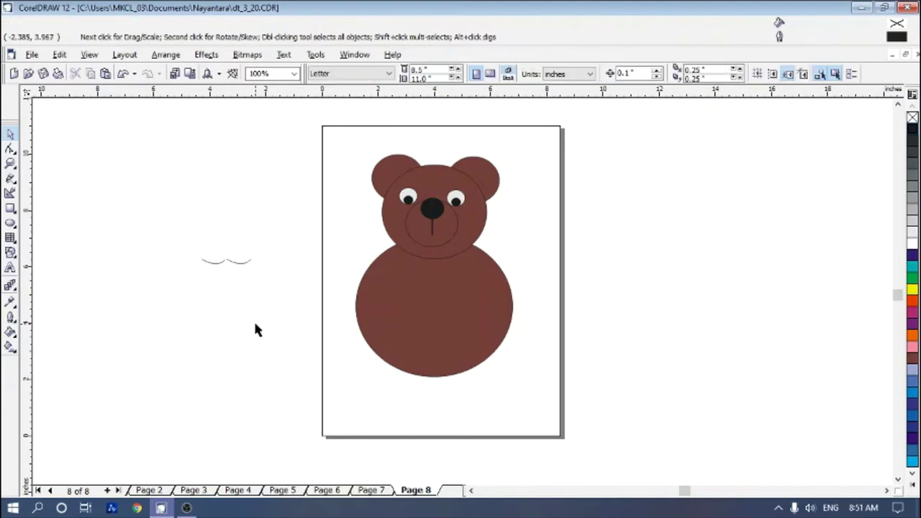
{"action": "left_click", "coordinate": [232, 263]}
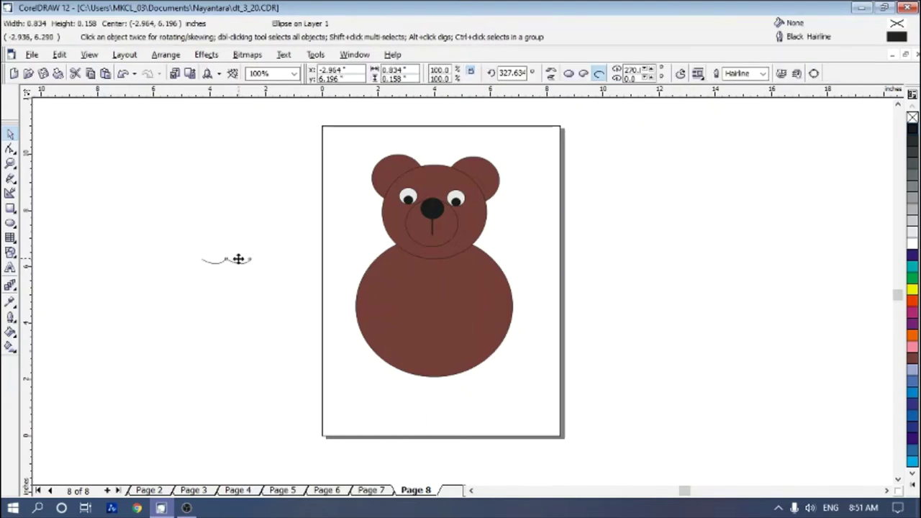
{"action": "left_click", "coordinate": [272, 301]}
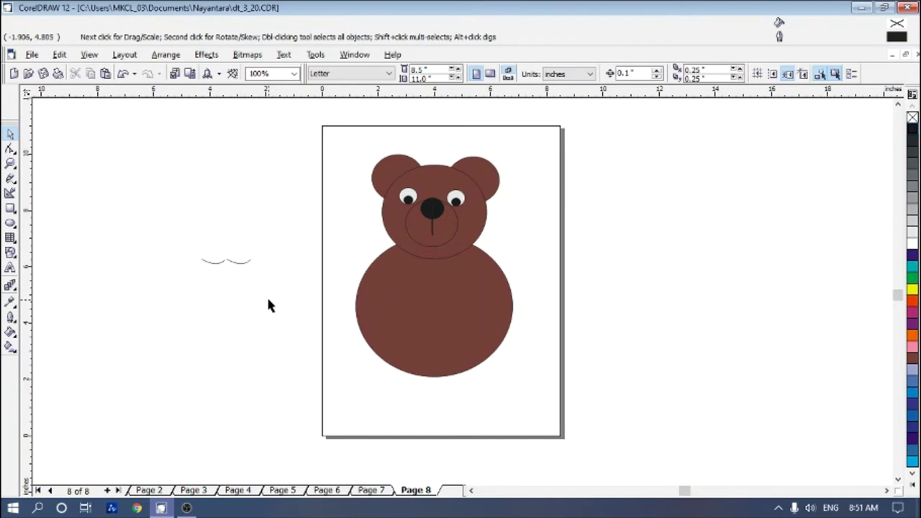
{"action": "left_click", "coordinate": [242, 260]}
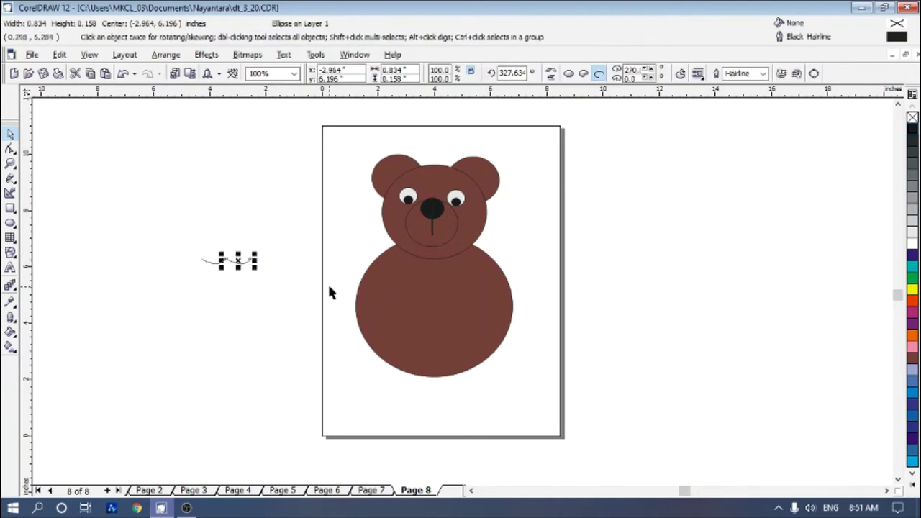
{"action": "key", "text": "Left"}
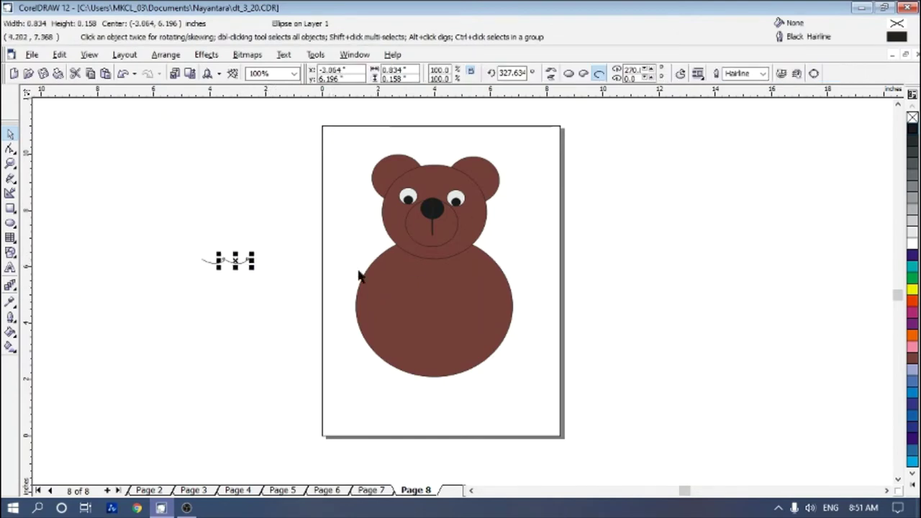
{"action": "left_click", "coordinate": [249, 309]}
Step: Set the outline width of both mouth arcs to 8.0 pt
{"action": "left_click", "coordinate": [209, 264]}
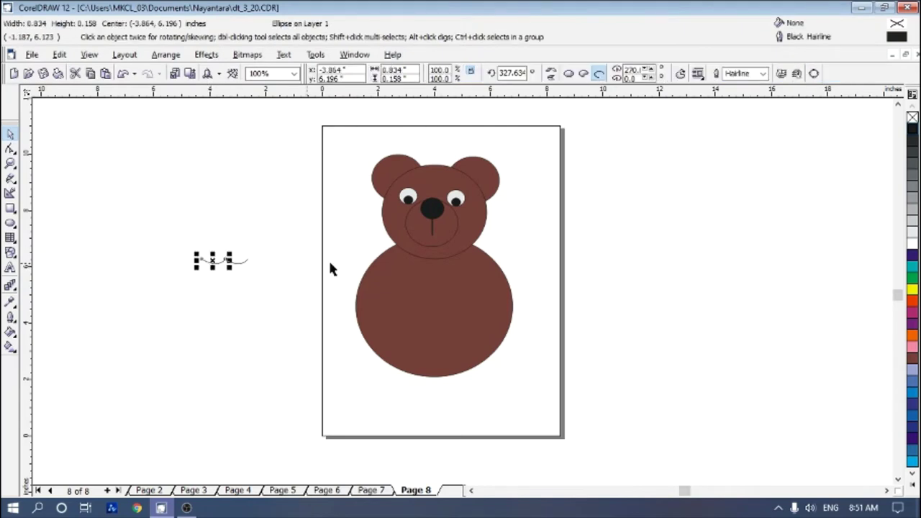
{"action": "left_click", "coordinate": [764, 74]}
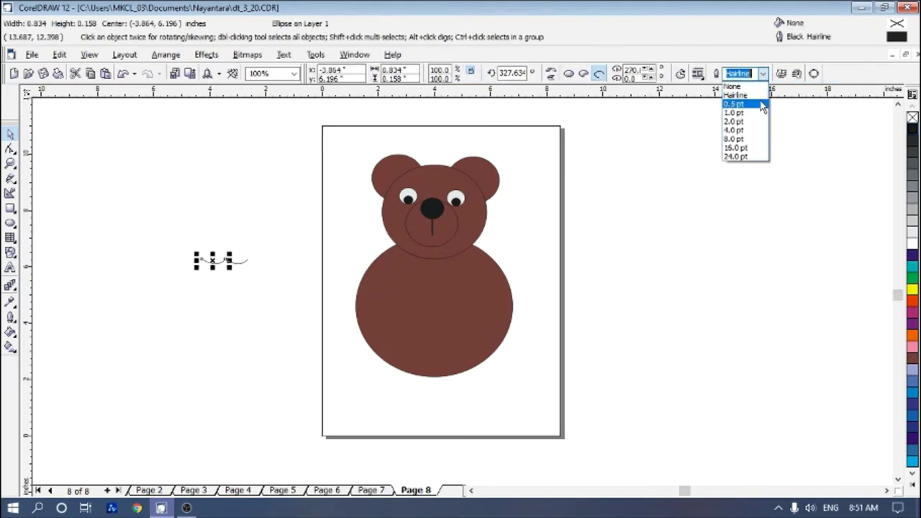
{"action": "left_click", "coordinate": [741, 139]}
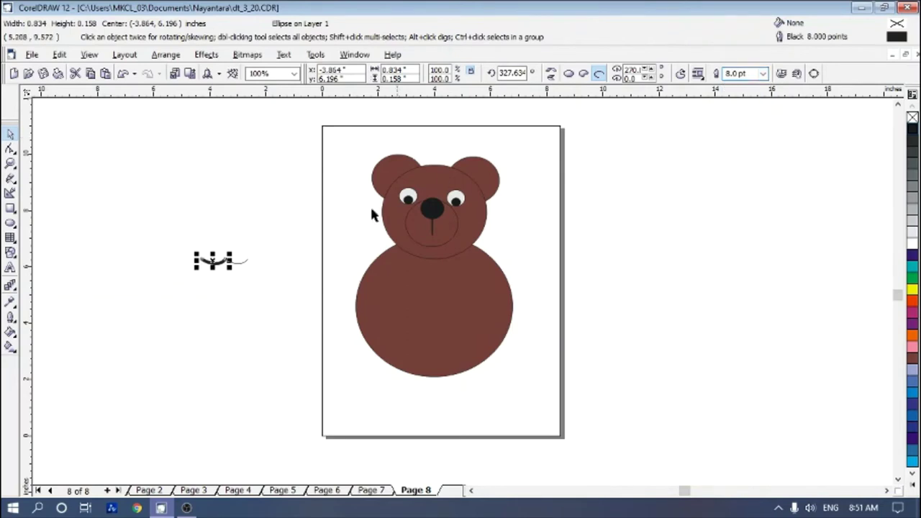
{"action": "left_click", "coordinate": [244, 265]}
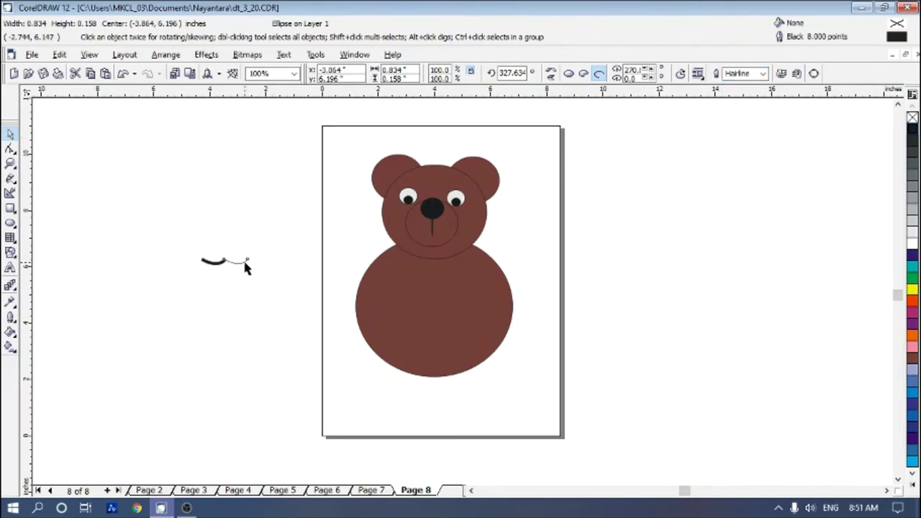
{"action": "left_click", "coordinate": [762, 74]}
{"action": "left_click", "coordinate": [748, 139]}
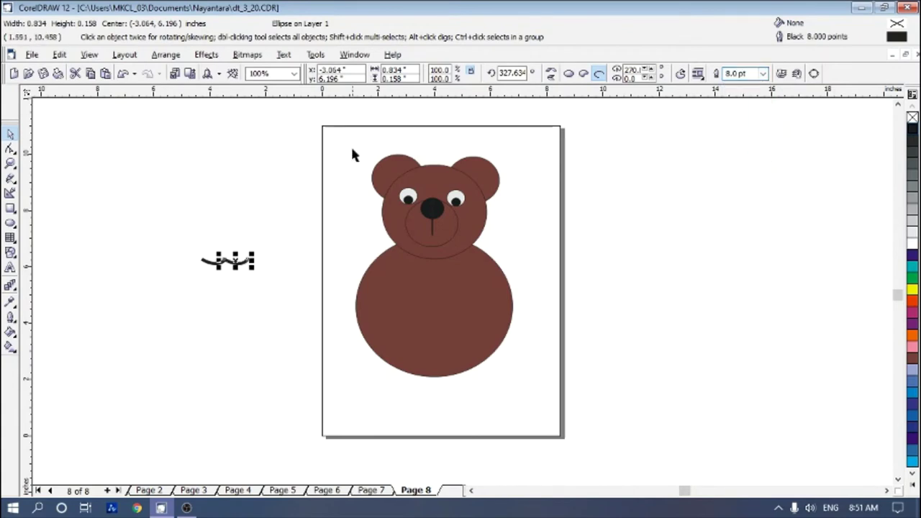
Step: Place both mouth arcs on the muzzle at the lower end of the nose line, narrowed to about 1.18 inches overall
{"action": "left_click", "coordinate": [259, 290]}
{"action": "left_click", "coordinate": [220, 262]}
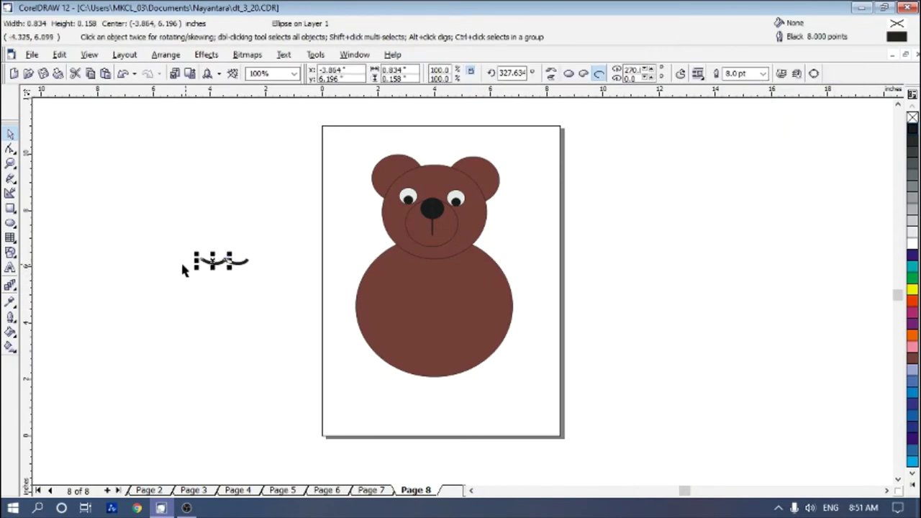
{"action": "left_click_drag", "start_coordinate": [184, 237], "coordinate": [430, 235]}
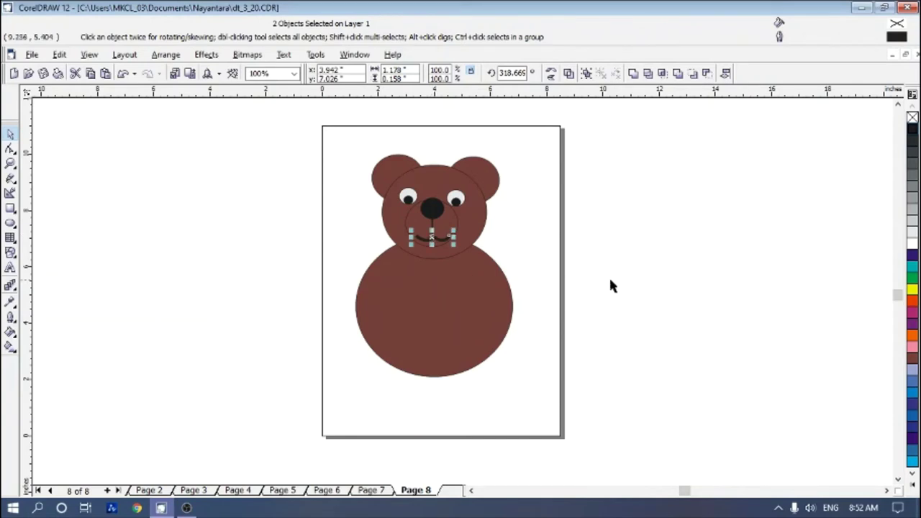
{"action": "left_click", "coordinate": [615, 281]}
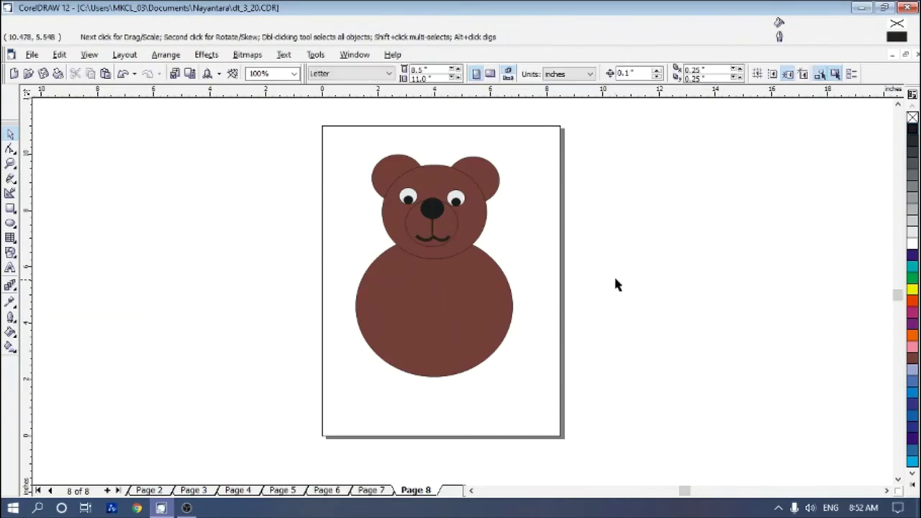
Step: Nudge the right mouth arc up by 0.1 inches
{"action": "left_click", "coordinate": [439, 241]}
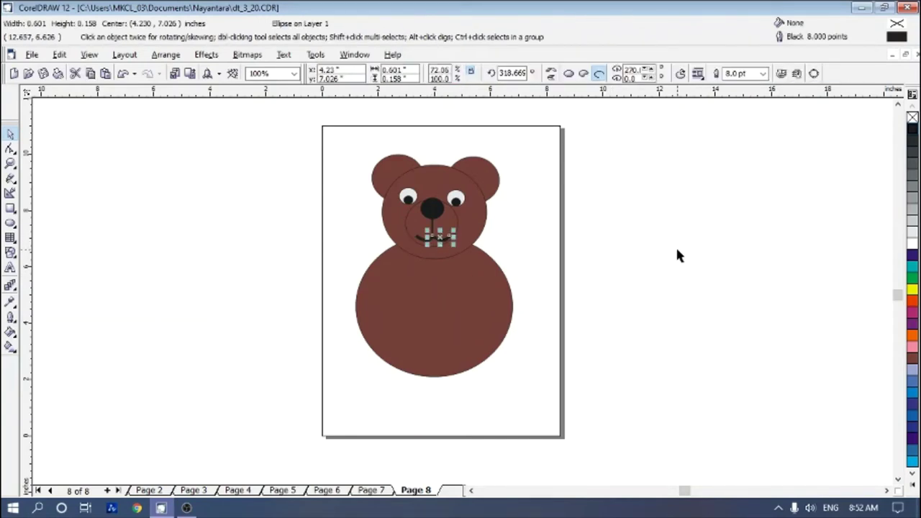
{"action": "key", "text": "Up"}
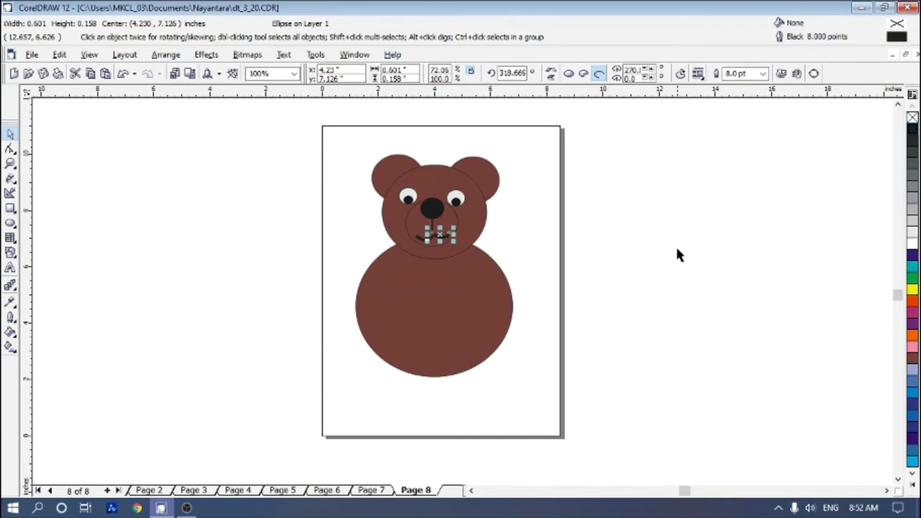
{"action": "left_click", "coordinate": [660, 270]}
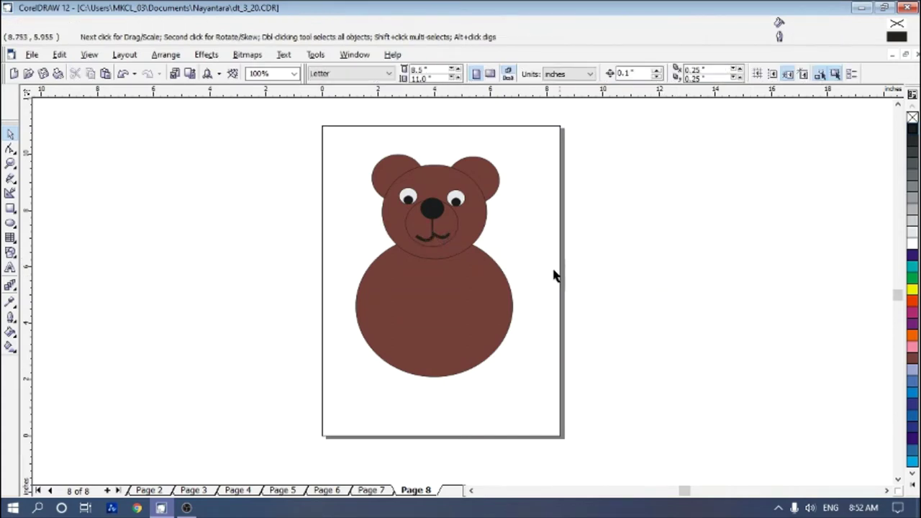
Step: Raise the left mouth arc on the muzzle until it is level with the right mouth arc
{"action": "left_click", "coordinate": [423, 247]}
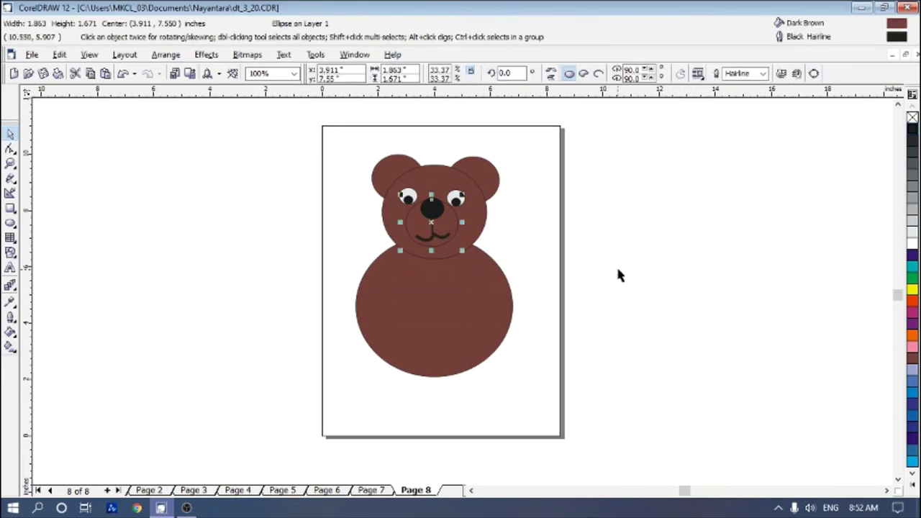
{"action": "key", "text": "ctrl+z"}
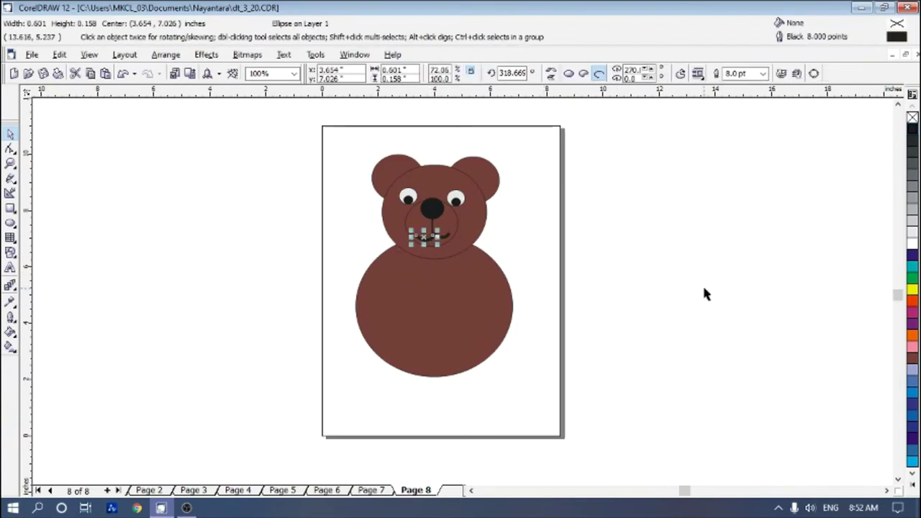
{"action": "left_click", "coordinate": [682, 292]}
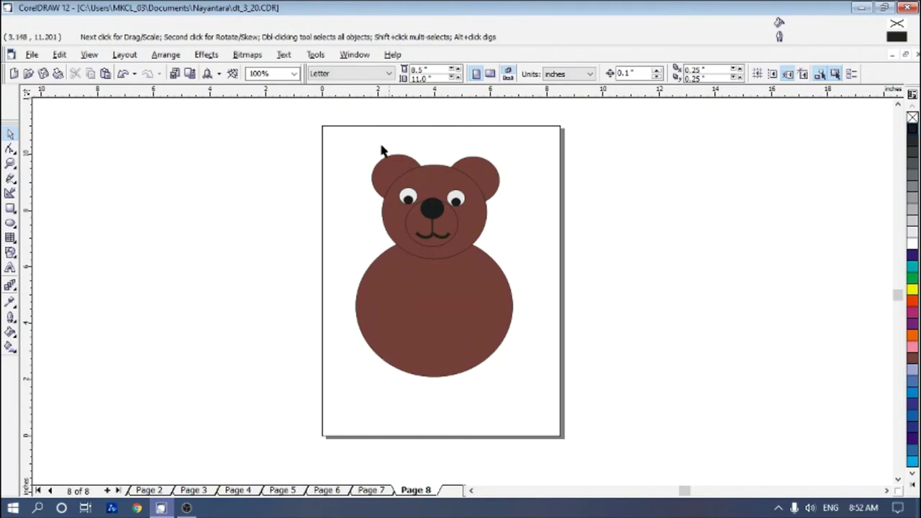
Step: Try a 20% Black fill on the muzzle ellipse and settle on 30% Black
{"action": "left_click", "coordinate": [457, 231]}
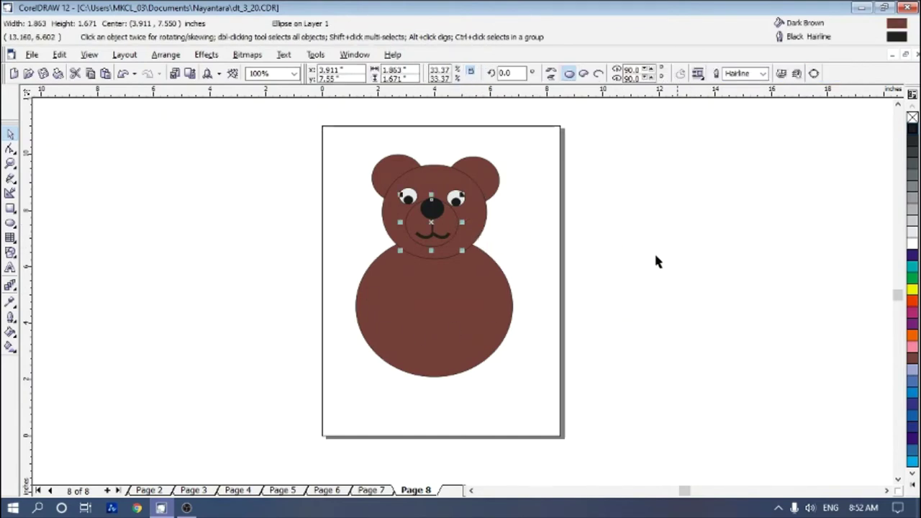
{"action": "left_click", "coordinate": [912, 225]}
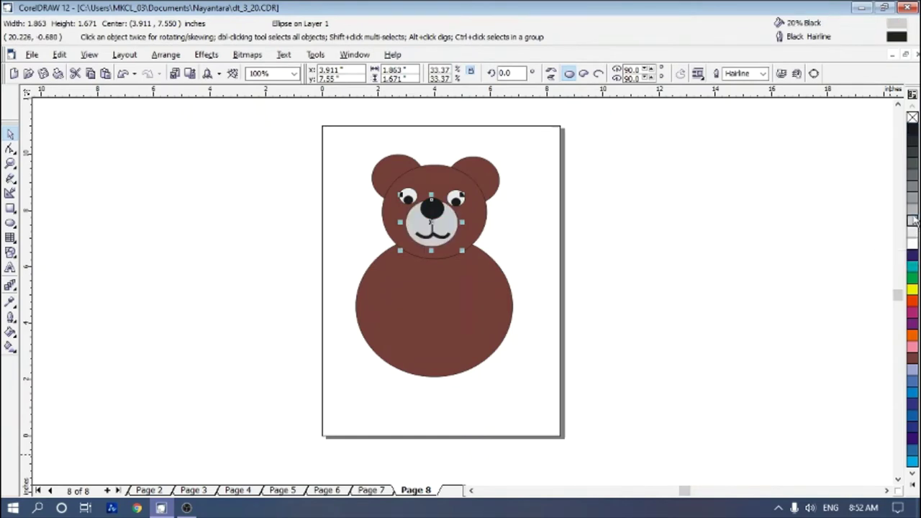
{"action": "left_click", "coordinate": [912, 211]}
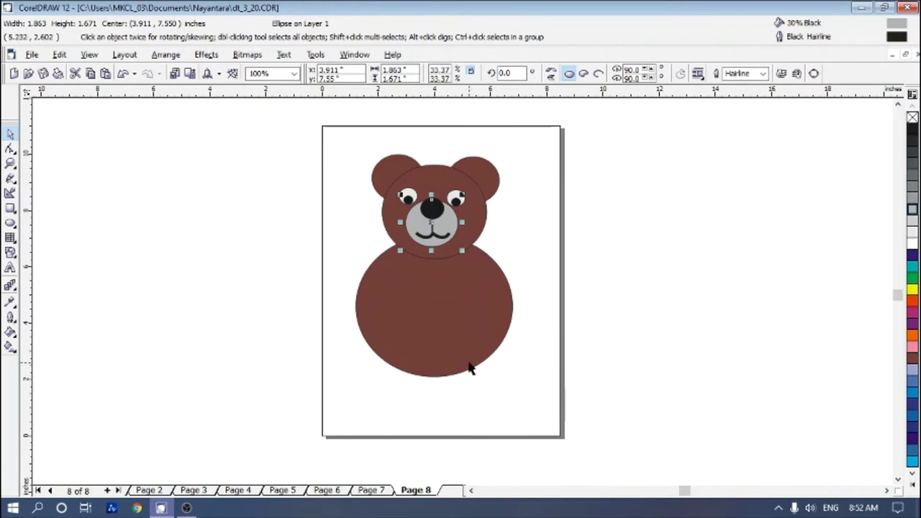
Step: Make a belly patch about 2.56 × 3.19 inches from a copy of the body ellipse, reaching the body's lower edge, with 30% Black fill and outline
{"action": "left_click", "coordinate": [502, 347]}
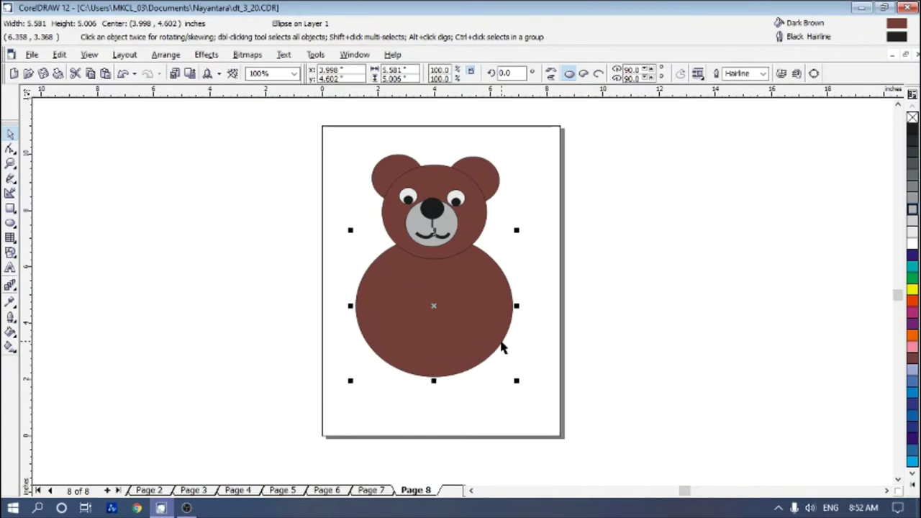
{"action": "key", "text": "shift+Page_Up"}
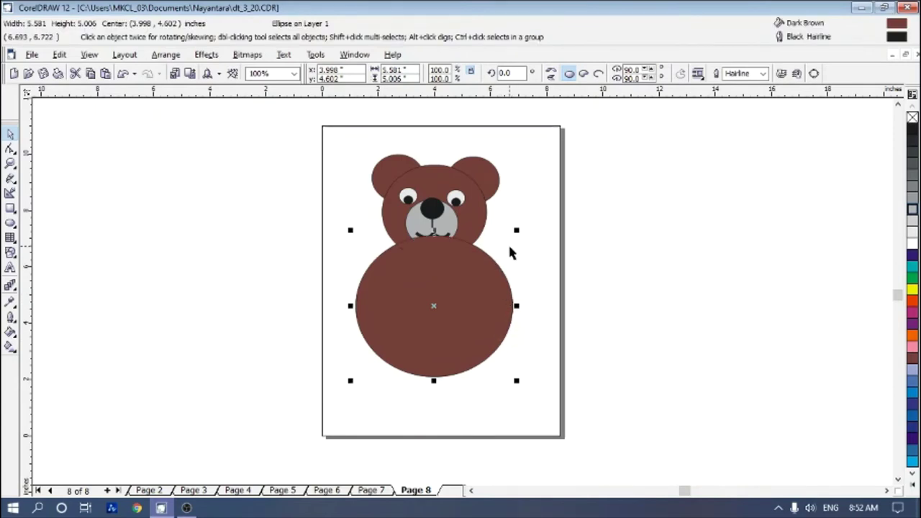
{"action": "left_click_drag", "start_coordinate": [514, 230], "coordinate": [476, 284]}
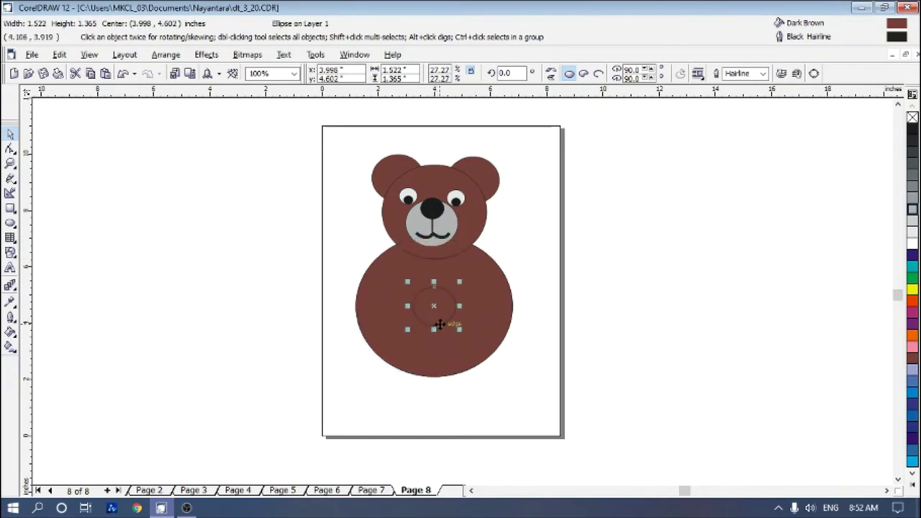
{"action": "left_click_drag", "start_coordinate": [435, 328], "coordinate": [432, 377]}
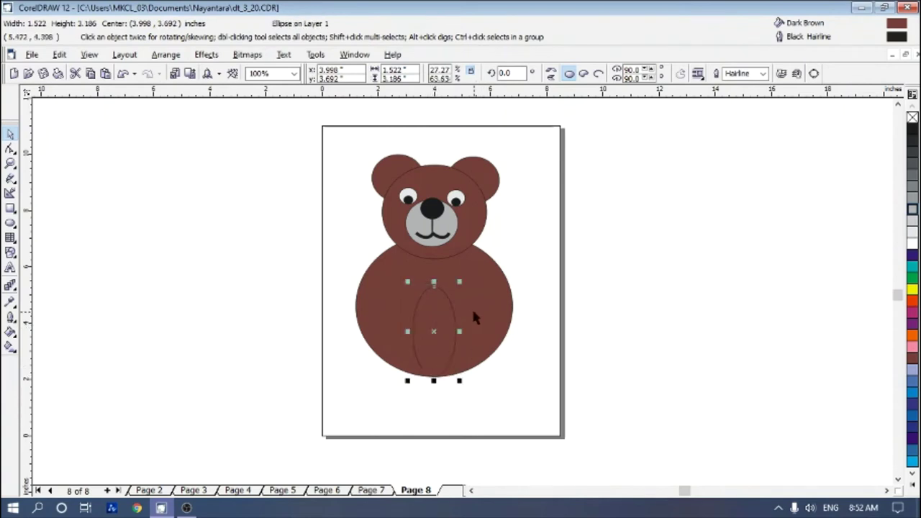
{"action": "left_click_drag", "start_coordinate": [459, 331], "coordinate": [474, 332]}
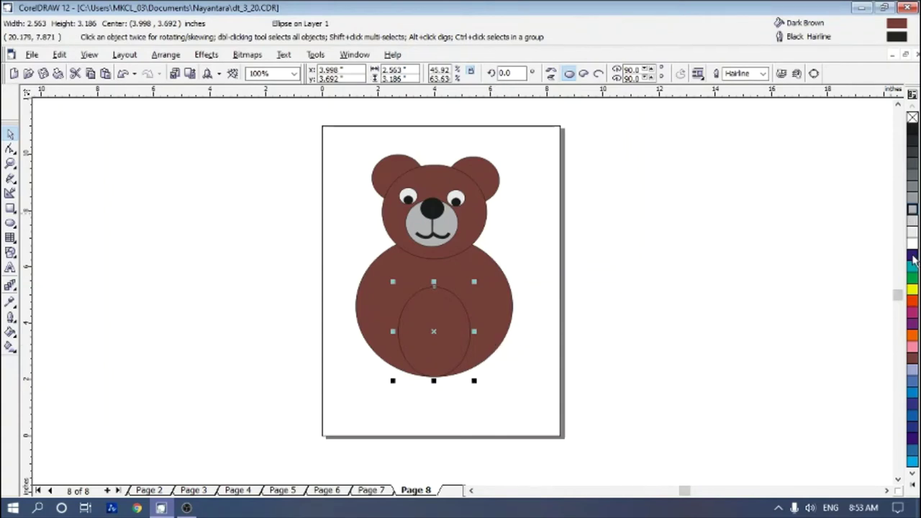
{"action": "left_click", "coordinate": [912, 210]}
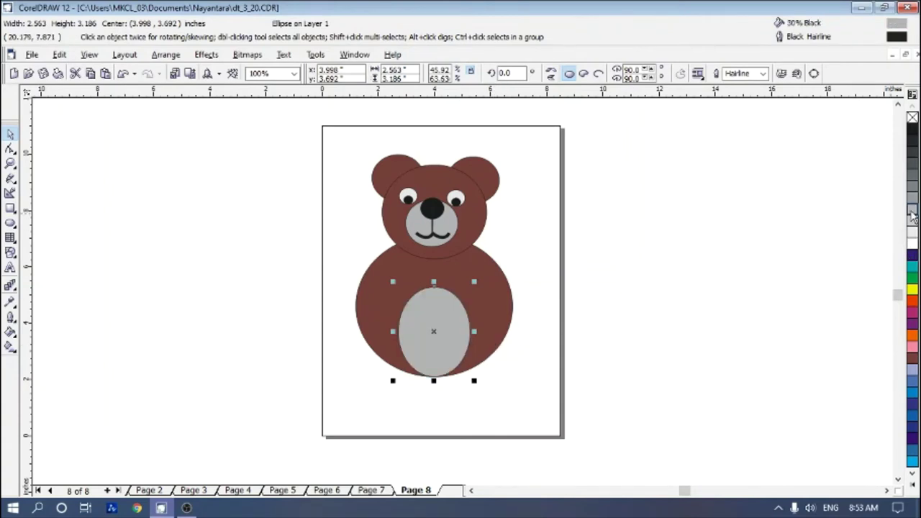
{"action": "right_click", "coordinate": [912, 212]}
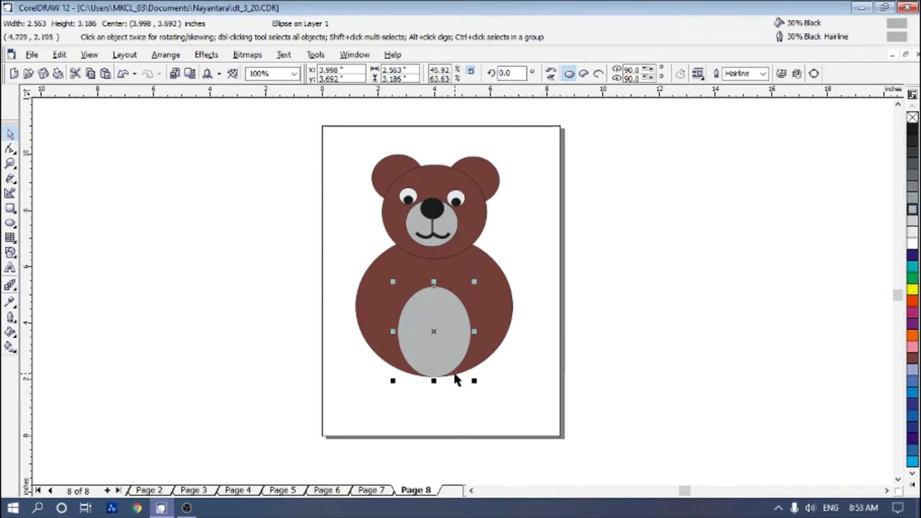
Step: Duplicate the head ellipse and place the copy beside the page as a paw, centred at about (-2.98, 5.98) inches
{"action": "left_click", "coordinate": [484, 223]}
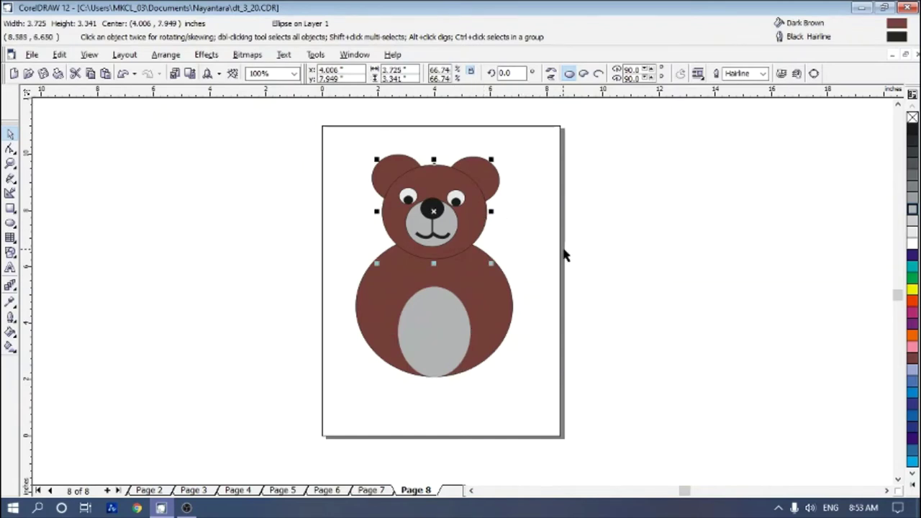
{"action": "key", "text": "shift+Page_Up"}
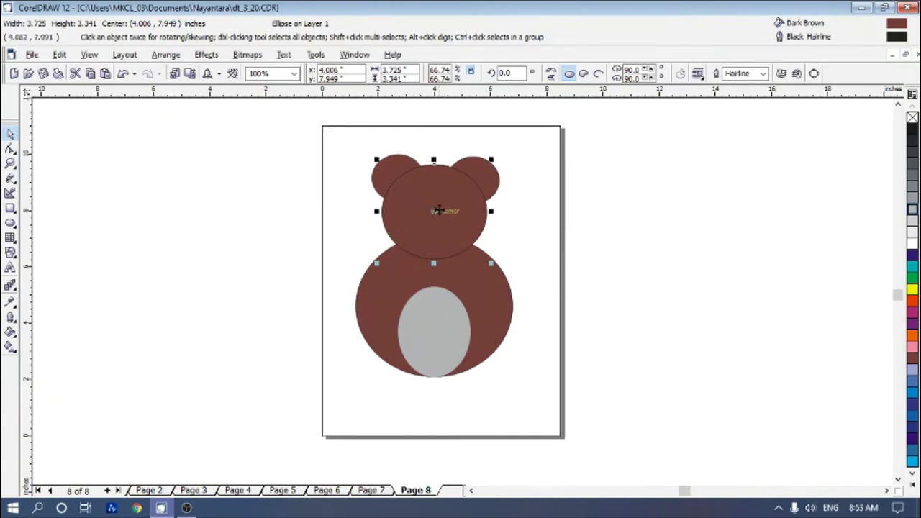
{"action": "left_click_drag", "start_coordinate": [437, 208], "coordinate": [239, 266]}
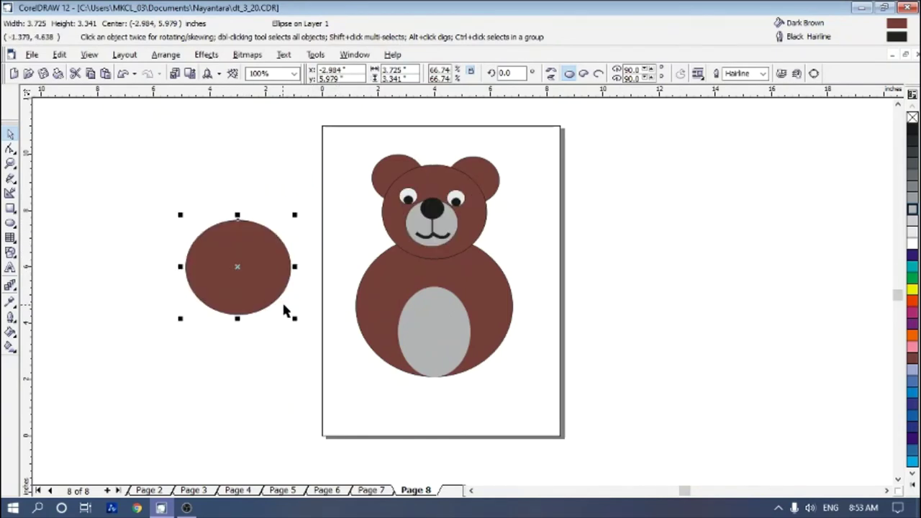
Step: Add a reduced copy of the paw ellipse, about 1.46 × 1.31 inches, and shift it to the lower middle of the paw
{"action": "left_click_drag", "start_coordinate": [293, 216], "coordinate": [261, 270]}
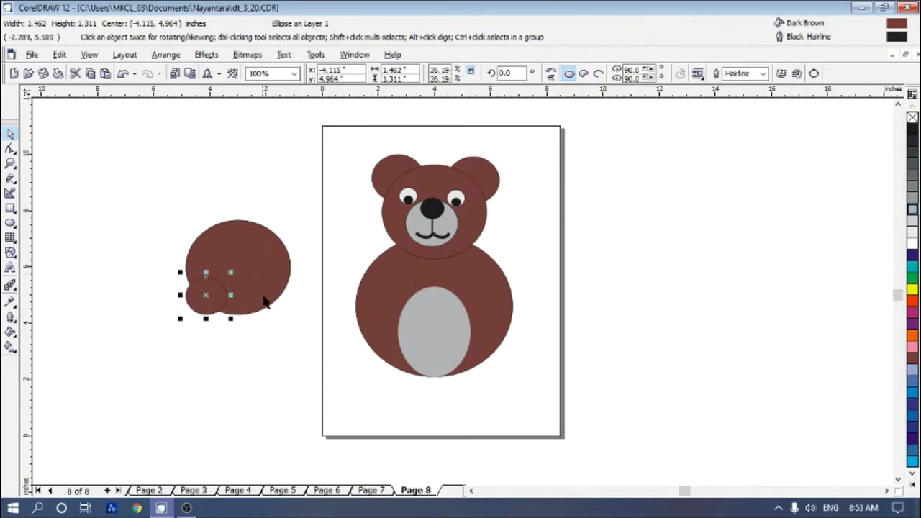
{"action": "key", "text": "Right"}
{"action": "key", "text": "Right"}
{"action": "key", "text": "Right"}
{"action": "key", "text": "Right"}
{"action": "key", "text": "Right"}
{"action": "key", "text": "Right"}
{"action": "key", "text": "Right"}
{"action": "key", "text": "Right"}
{"action": "key", "text": "Right"}
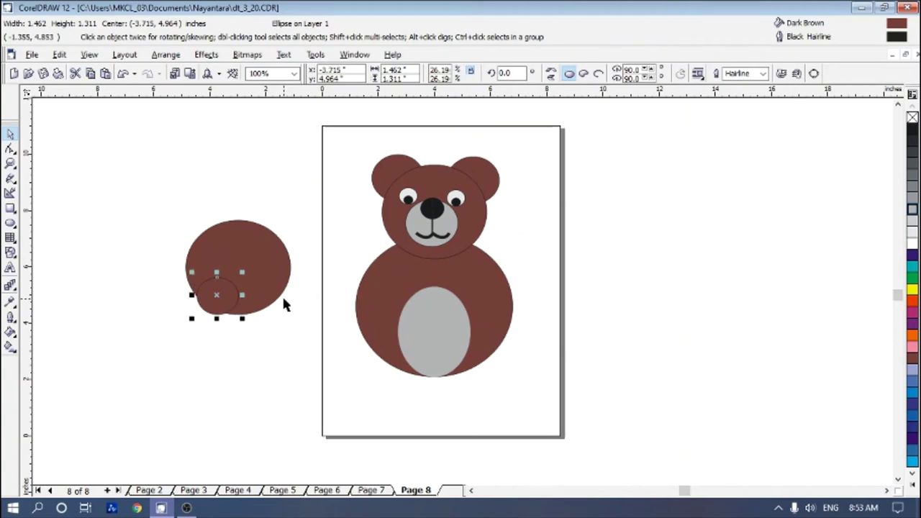
{"action": "key", "text": "Right"}
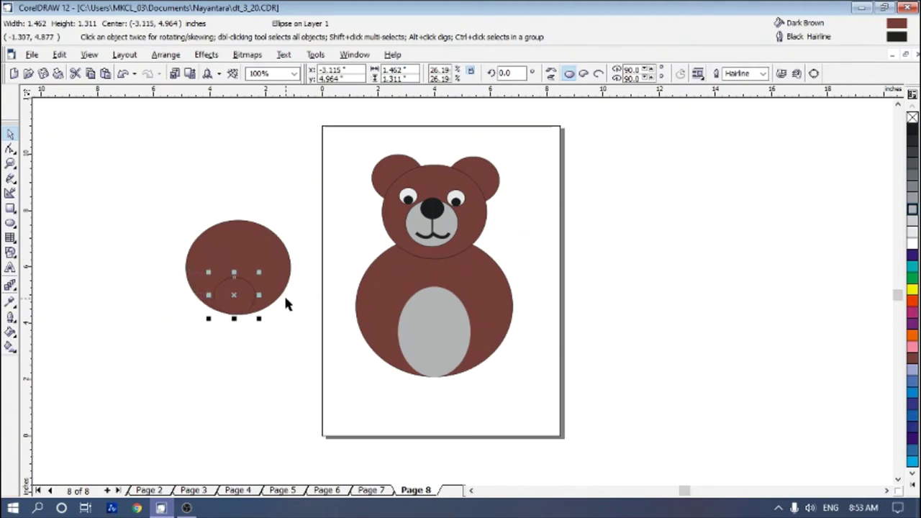
{"action": "key", "text": "Right"}
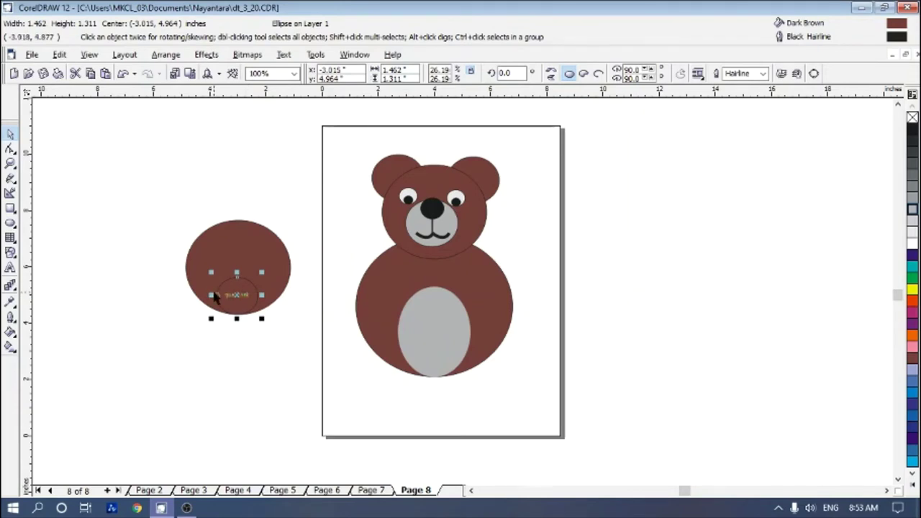
Step: Widen the small pad ellipse to about 1.73 inches and nudge it 0.2 inches up and 0.1 inches right
{"action": "left_click_drag", "start_coordinate": [213, 295], "coordinate": [206, 295]}
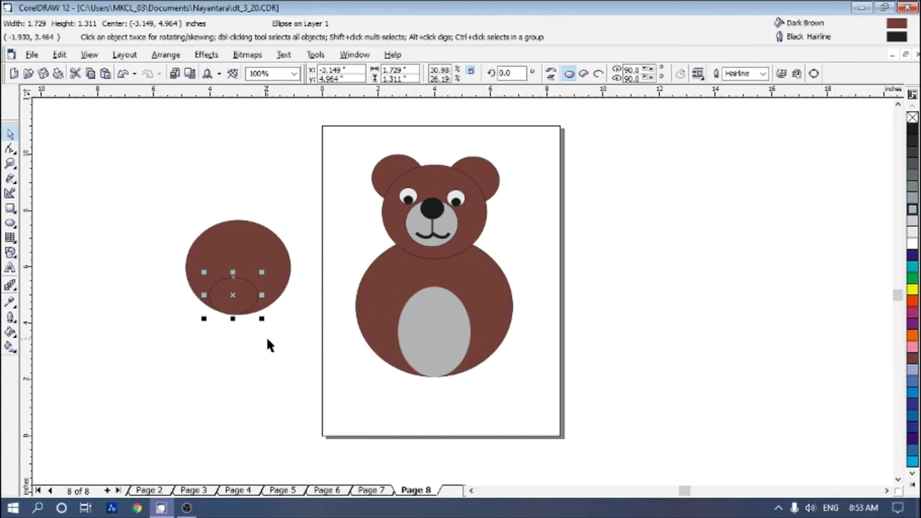
{"action": "key", "text": "Up"}
{"action": "key", "text": "Up"}
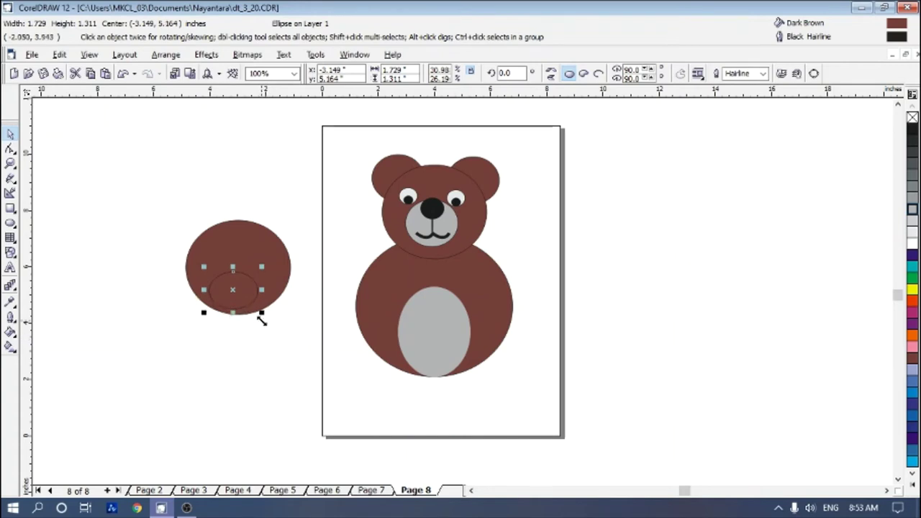
{"action": "key", "text": "Right"}
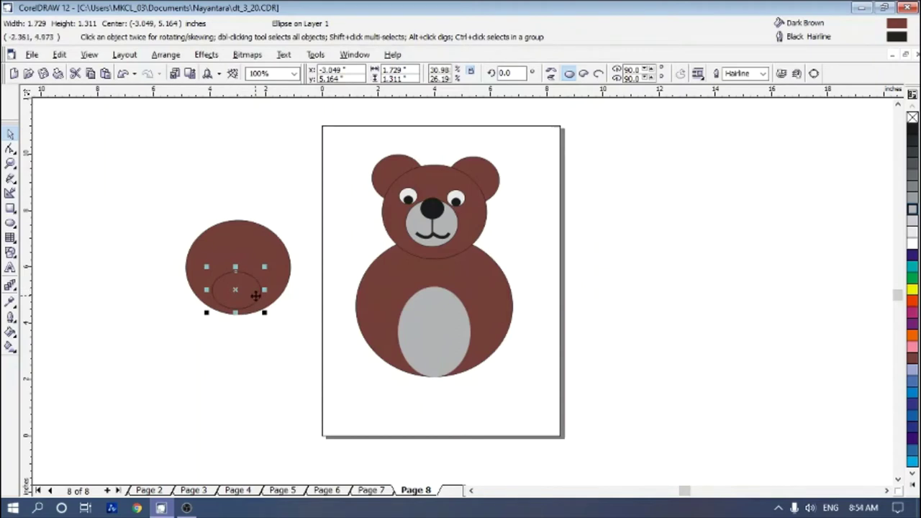
Step: Add a toe at the paw's upper right from a pad copy narrowed to about 0.87 inches, centred at about (-2.07, 6.37) inches
{"action": "left_click_drag", "start_coordinate": [263, 290], "coordinate": [246, 291]}
{"action": "left_click_drag", "start_coordinate": [223, 290], "coordinate": [267, 260]}
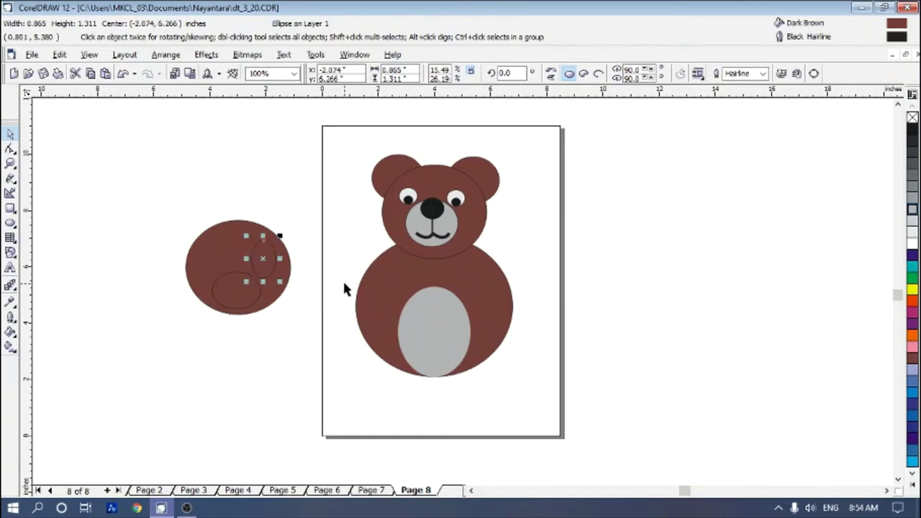
{"action": "key", "text": "Up"}
Step: Add a middle toe from a copy of the first toe, narrowed to about 0.43 inches and centred at about (-2.99, 6.57) inches
{"action": "key", "text": "Left"}
{"action": "key", "text": "Left"}
{"action": "key", "text": "Left"}
{"action": "key", "text": "Left"}
{"action": "key", "text": "Left"}
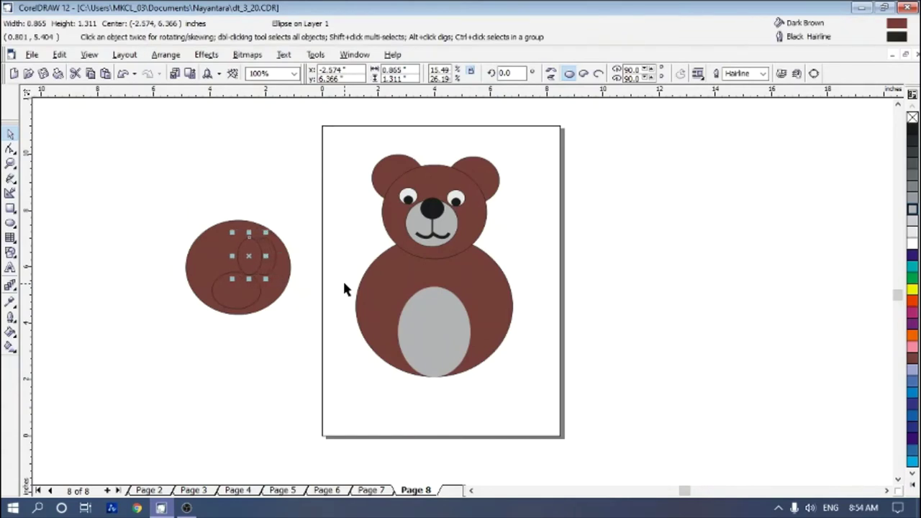
{"action": "key", "text": "Right"}
{"action": "key", "text": "Right"}
{"action": "key", "text": "Right"}
{"action": "key", "text": "Right"}
{"action": "key", "text": "Right"}
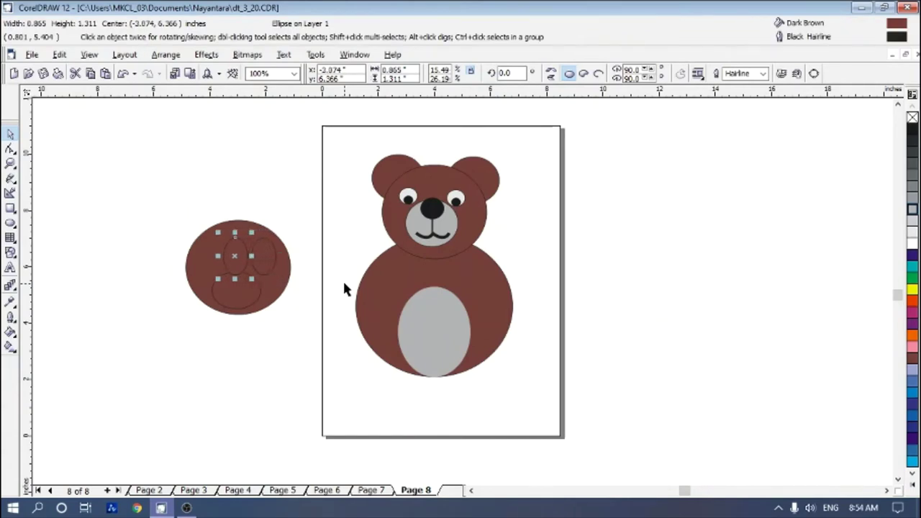
{"action": "key", "text": "Up"}
{"action": "key", "text": "Up"}
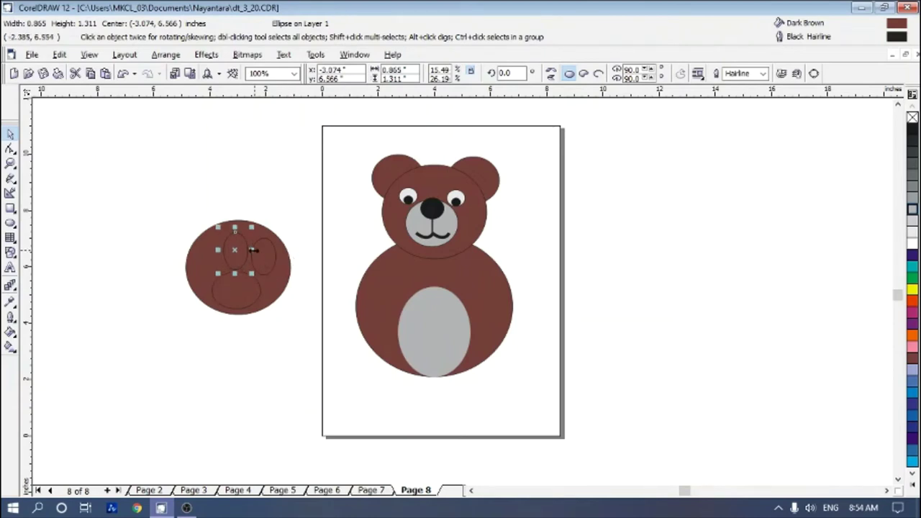
{"action": "mouse_move", "coordinate": [252, 250]}
{"action": "left_mouse_down"}
{"action": "mouse_move", "coordinate": [309, 376]}
{"action": "mouse_move", "coordinate": [241, 268]}
{"action": "mouse_move", "coordinate": [236, 242]}
{"action": "mouse_move", "coordinate": [244, 240]}
{"action": "mouse_move", "coordinate": [241, 250]}
{"action": "left_mouse_up"}
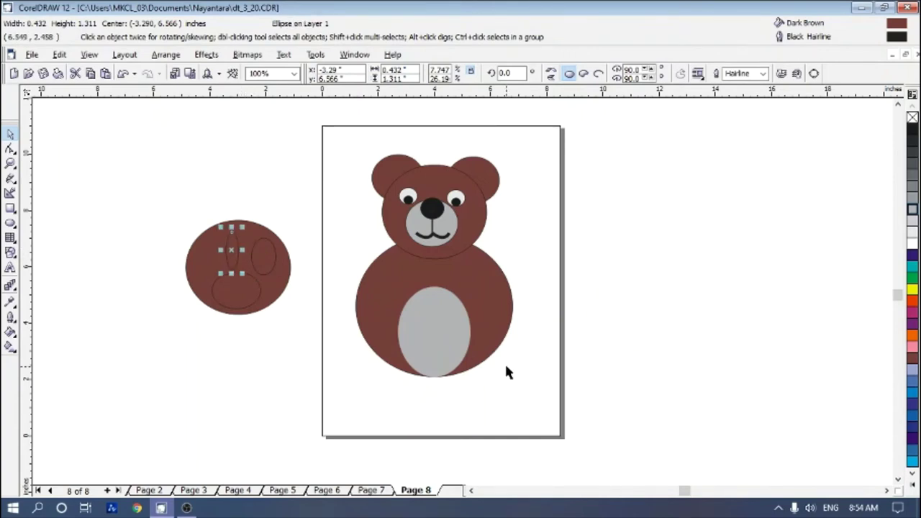
{"action": "key", "text": "Right"}
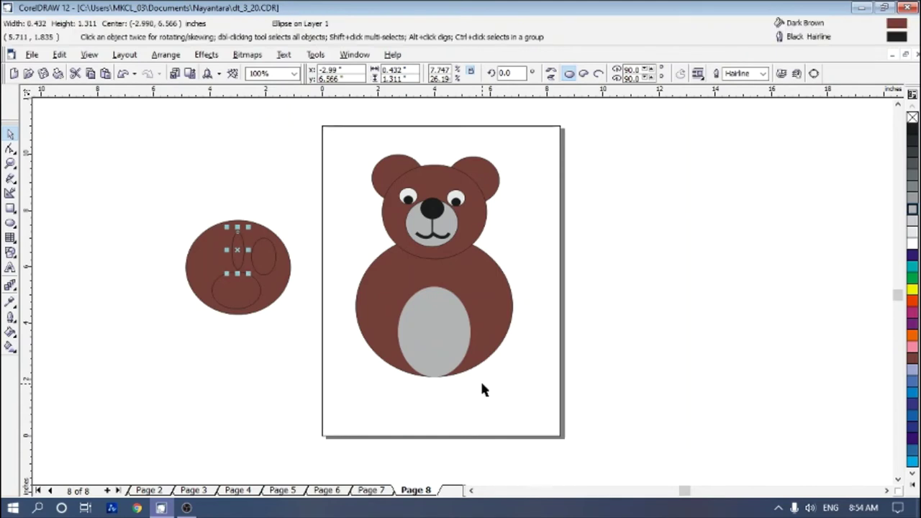
Step: Add a copy of the narrow middle toe and shift it 0.8 inches to the left
{"action": "key", "text": "Left"}
{"action": "key", "text": "Left"}
{"action": "key", "text": "Left"}
{"action": "key", "text": "Left"}
{"action": "key", "text": "Left"}
{"action": "key", "text": "Left"}
{"action": "key", "text": "Left"}
{"action": "key", "text": "Left"}
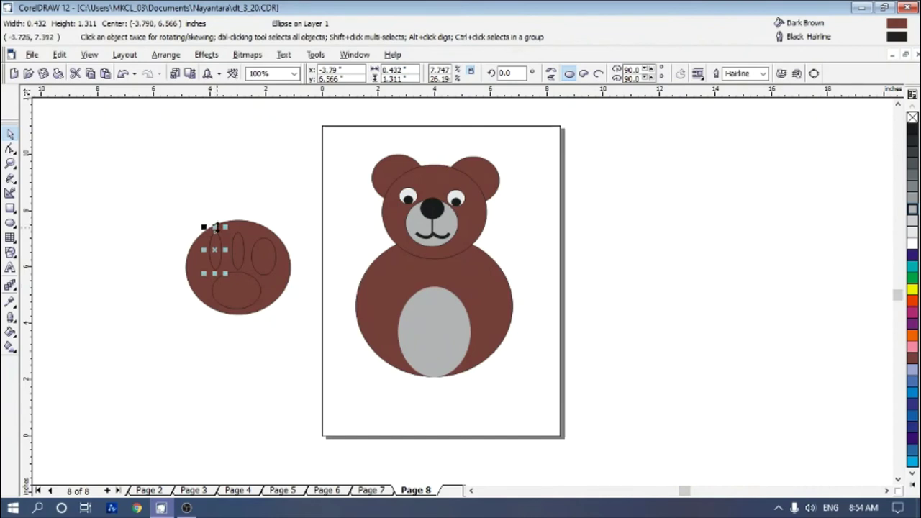
Step: Try to shorten the leftmost toe ellipse from its upper end
{"action": "left_click_drag", "start_coordinate": [215, 230], "coordinate": [216, 246]}
{"action": "left_click", "coordinate": [551, 322]}
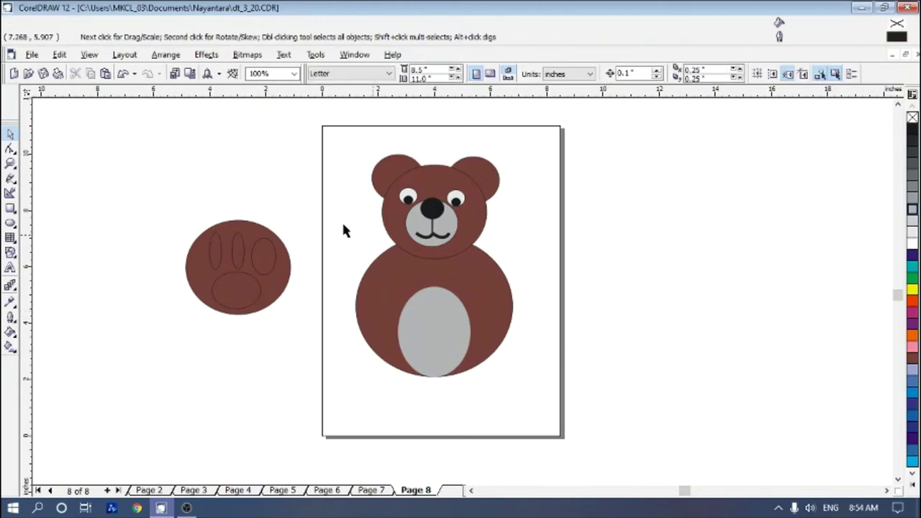
{"action": "left_click", "coordinate": [212, 248]}
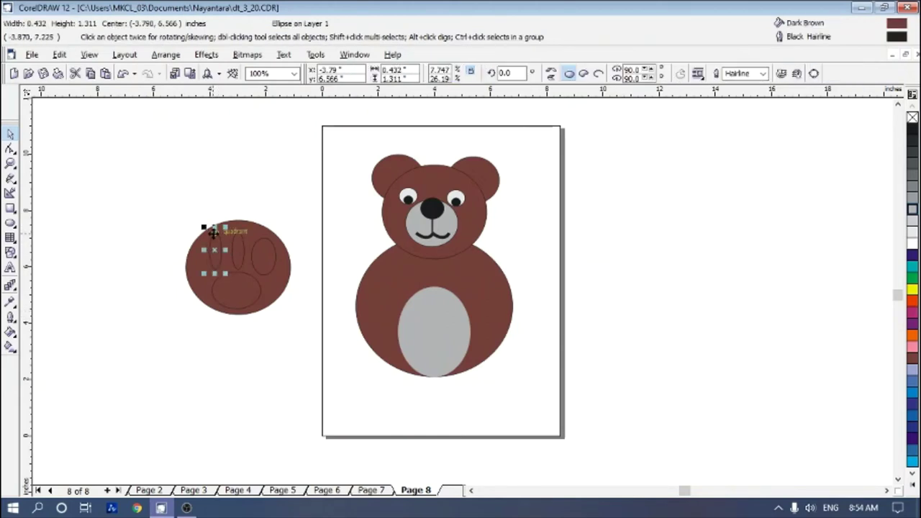
{"action": "left_click_drag", "start_coordinate": [215, 230], "coordinate": [215, 236]}
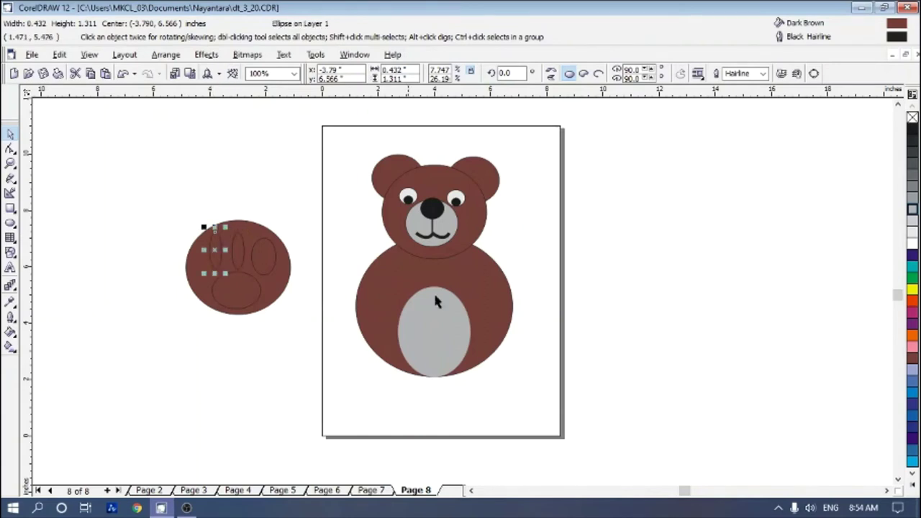
{"action": "left_click", "coordinate": [711, 387]}
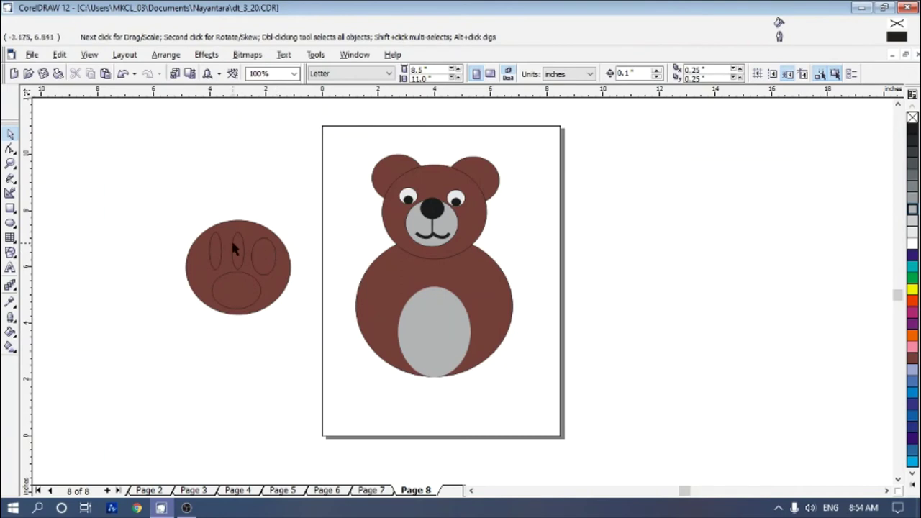
Step: Fill the paw's three toes and its pad with the same grey as the belly patch
{"action": "left_click", "coordinate": [256, 236]}
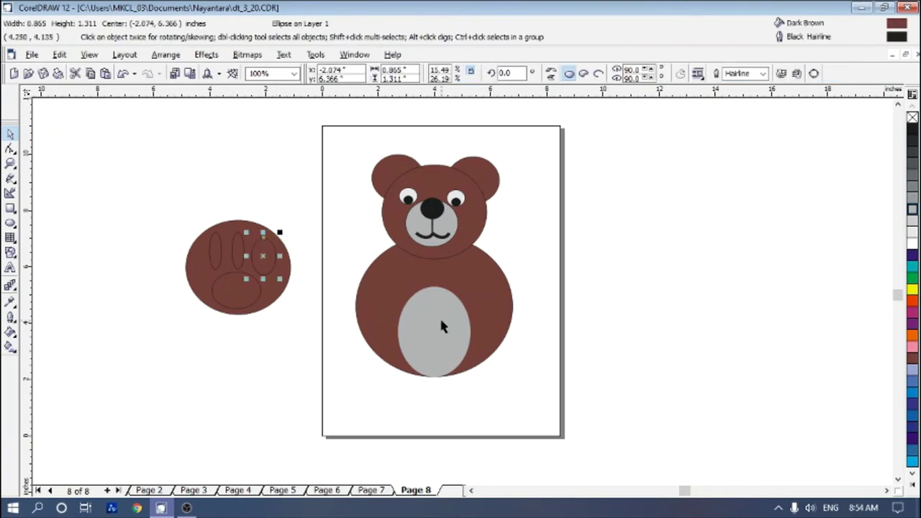
{"action": "left_click", "coordinate": [236, 249], "text": "shift"}
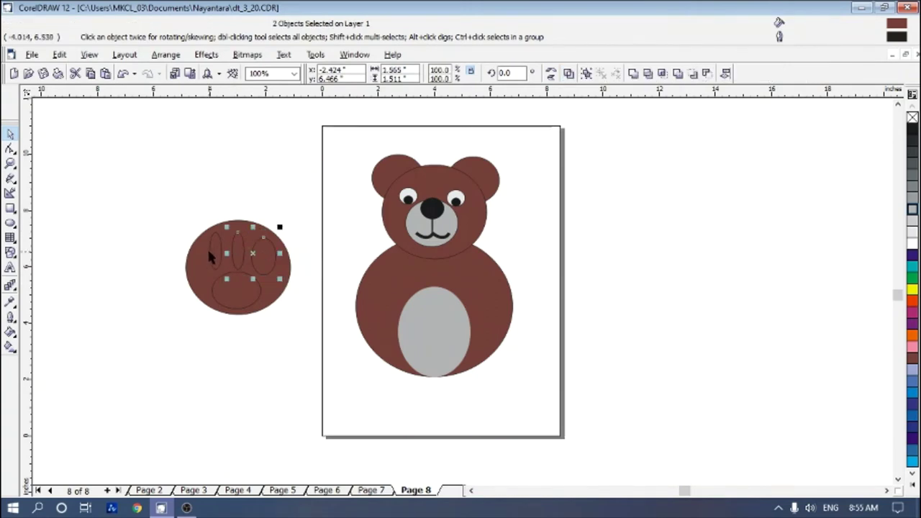
{"action": "left_click", "coordinate": [209, 252], "text": "shift"}
{"action": "left_click", "coordinate": [219, 274], "text": "shift"}
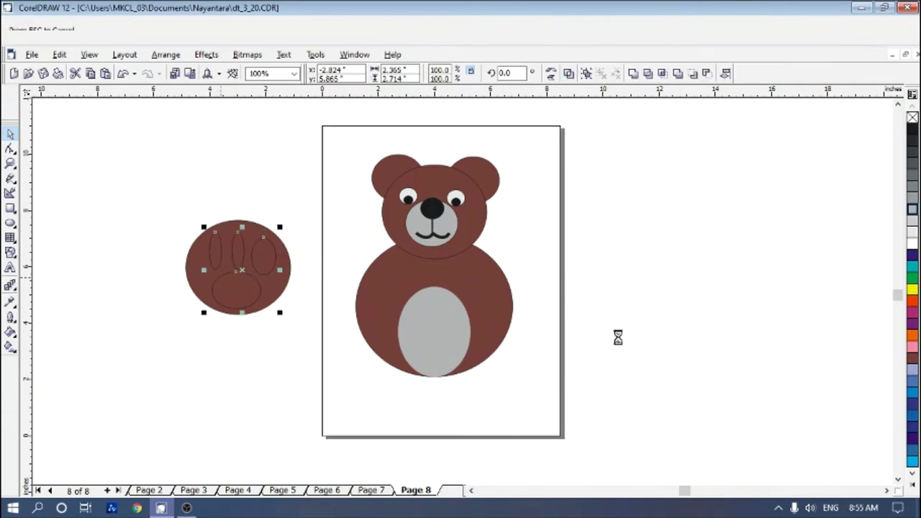
{"action": "left_click", "coordinate": [912, 210]}
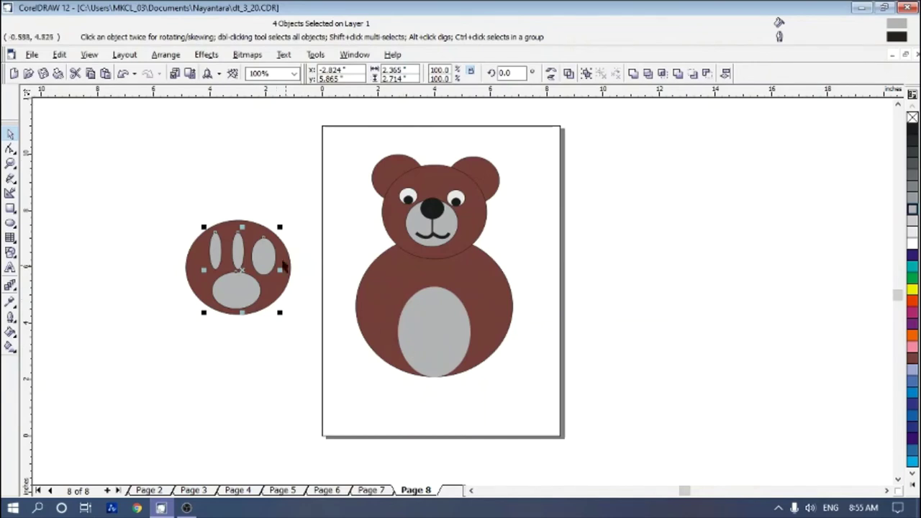
{"action": "left_click", "coordinate": [293, 317]}
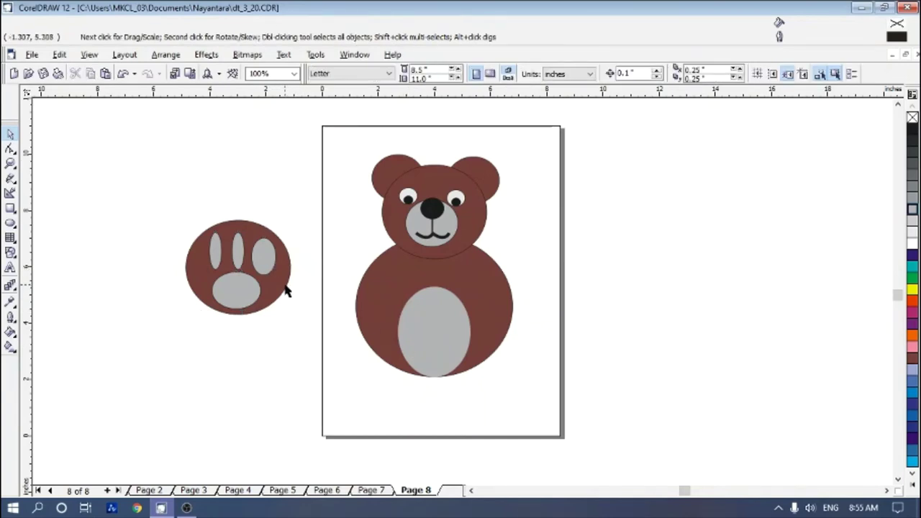
Step: Set the outline width of the paw's large brown ellipse to 16 pt
{"action": "left_click", "coordinate": [287, 289]}
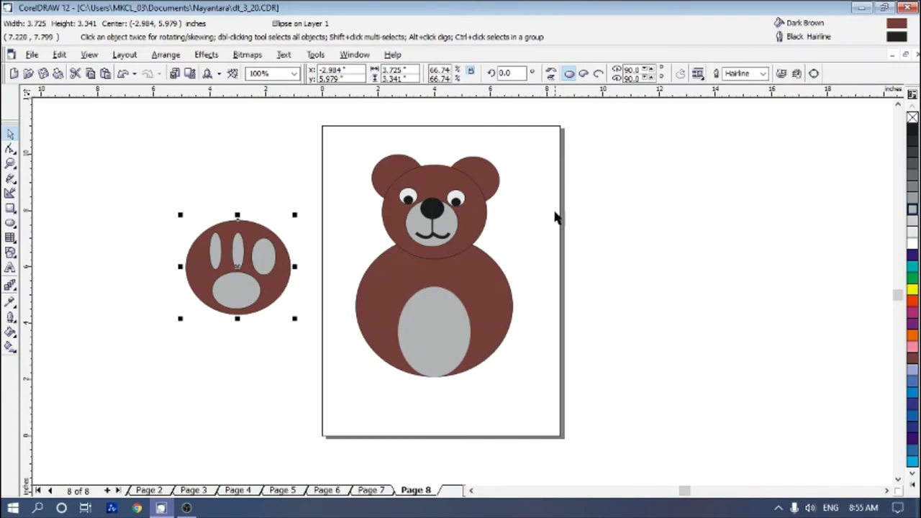
{"action": "left_click", "coordinate": [762, 73]}
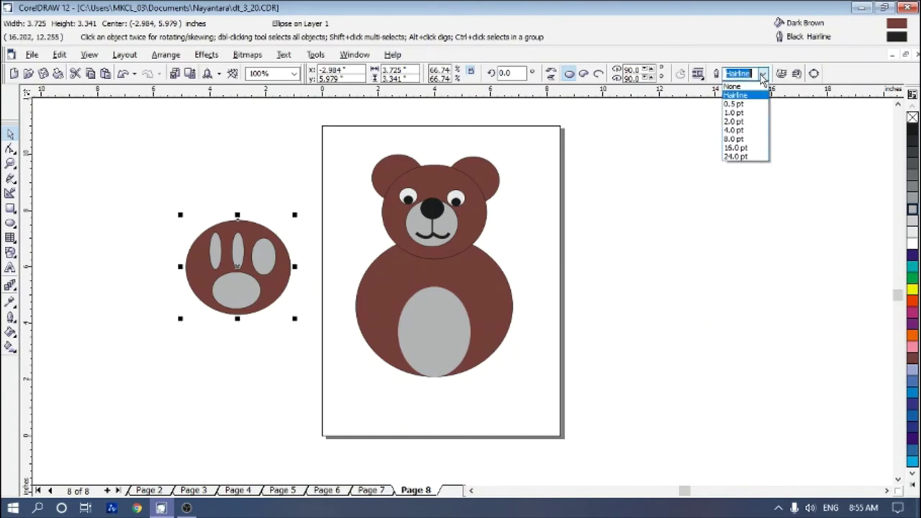
{"action": "left_click", "coordinate": [735, 140]}
{"action": "left_click", "coordinate": [763, 73]}
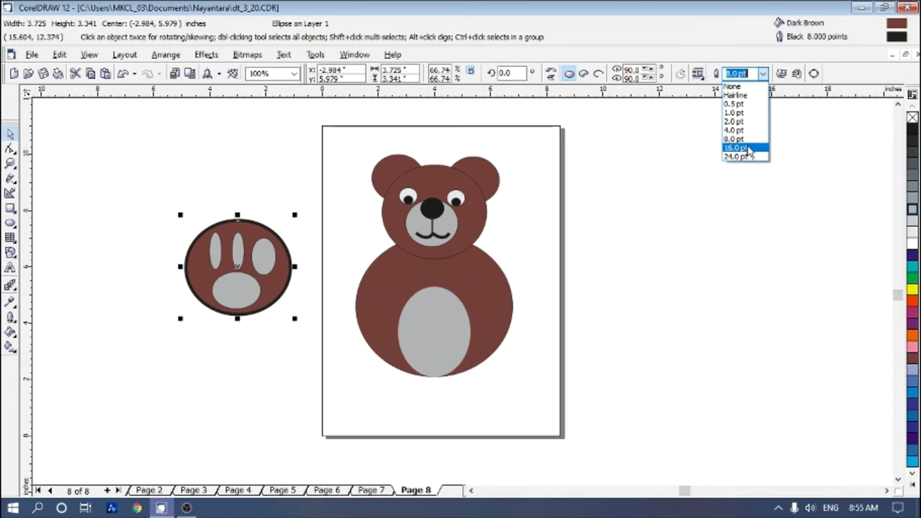
{"action": "left_click", "coordinate": [736, 147]}
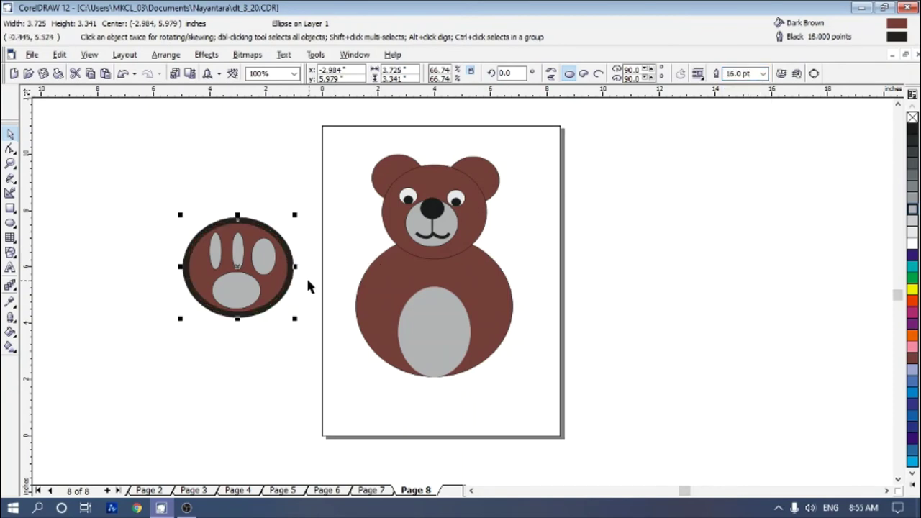
Step: Group the paw's five ellipses and narrow the group to about 3.25 inches wide
{"action": "left_click_drag", "start_coordinate": [171, 204], "coordinate": [304, 336]}
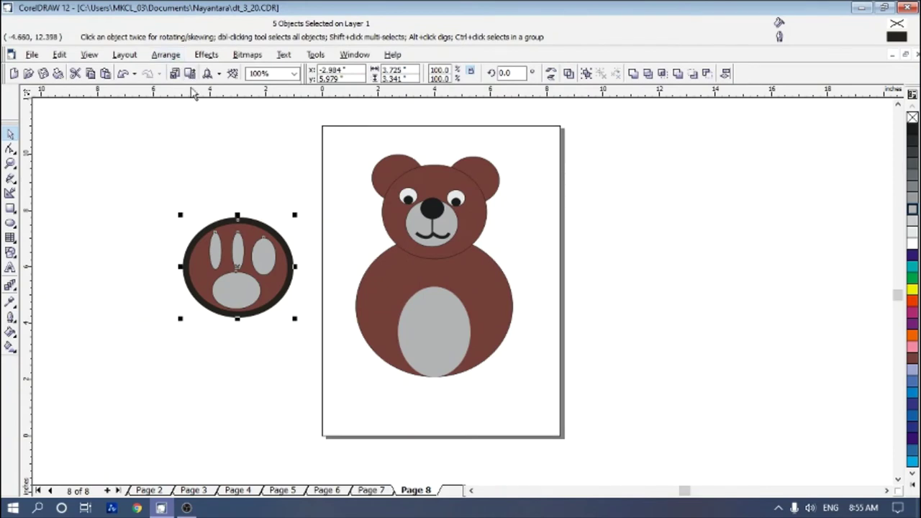
{"action": "key", "text": "ctrl+g"}
{"action": "left_click", "coordinate": [159, 56]}
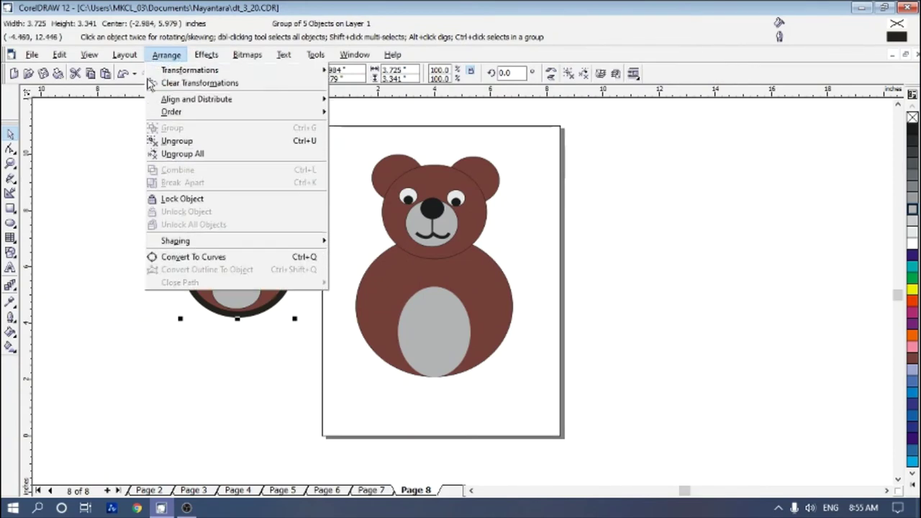
{"action": "left_click", "coordinate": [107, 160]}
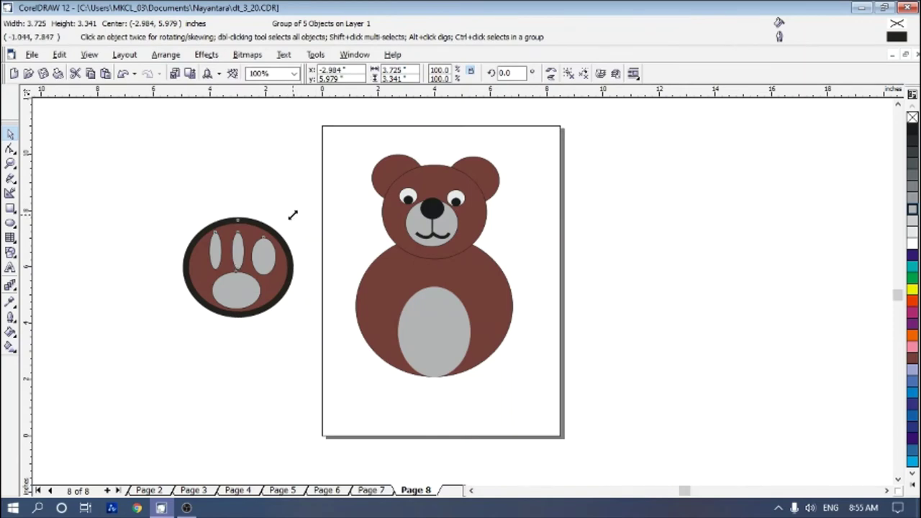
{"action": "left_click_drag", "start_coordinate": [294, 215], "coordinate": [231, 215]}
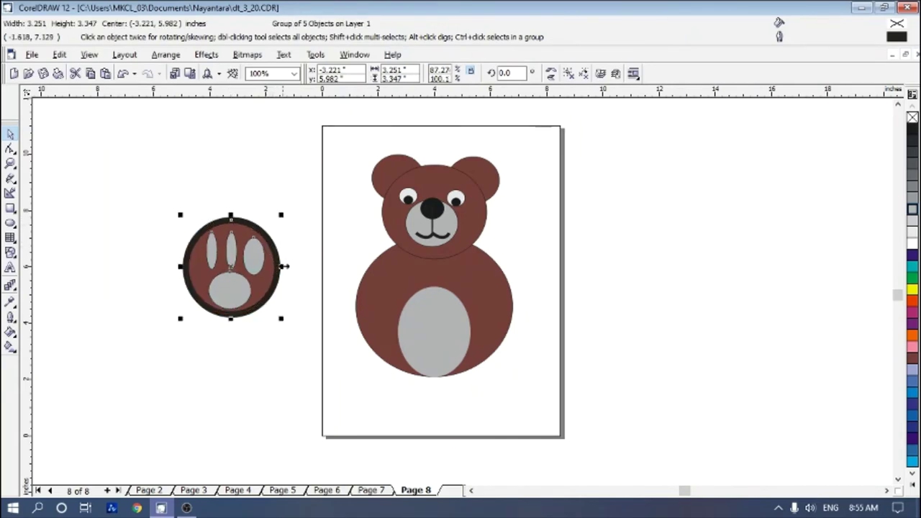
Step: Move the paw onto the body's lower left, centred at about (2.39, 2.52) inches, and add a copy 3.7 inches to its right
{"action": "left_click_drag", "start_coordinate": [284, 266], "coordinate": [389, 366]}
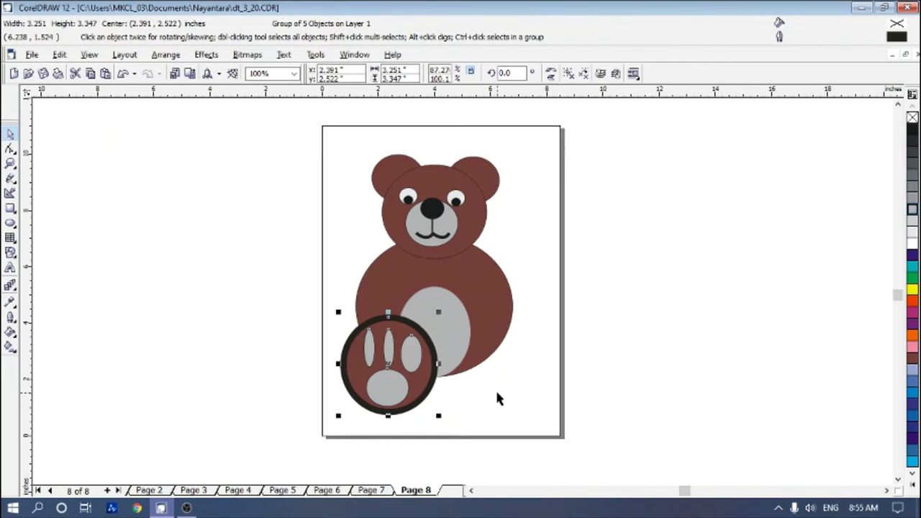
{"action": "key", "text": "KP_Add"}
{"action": "key", "text": "Right"}
{"action": "key", "text": "Right"}
{"action": "key", "text": "Right"}
{"action": "key", "text": "Right"}
{"action": "key", "text": "Right"}
{"action": "key", "text": "Right"}
{"action": "key", "text": "Right"}
{"action": "key", "text": "Right"}
{"action": "key", "text": "Right"}
{"action": "key", "text": "Right"}
{"action": "key", "text": "Right"}
{"action": "key", "text": "Right"}
{"action": "key", "text": "Right"}
{"action": "key", "text": "Right"}
{"action": "key", "text": "Right"}
{"action": "key", "text": "Right"}
{"action": "key", "text": "Right"}
{"action": "key", "text": "Right"}
{"action": "key", "text": "Right"}
{"action": "key", "text": "Right"}
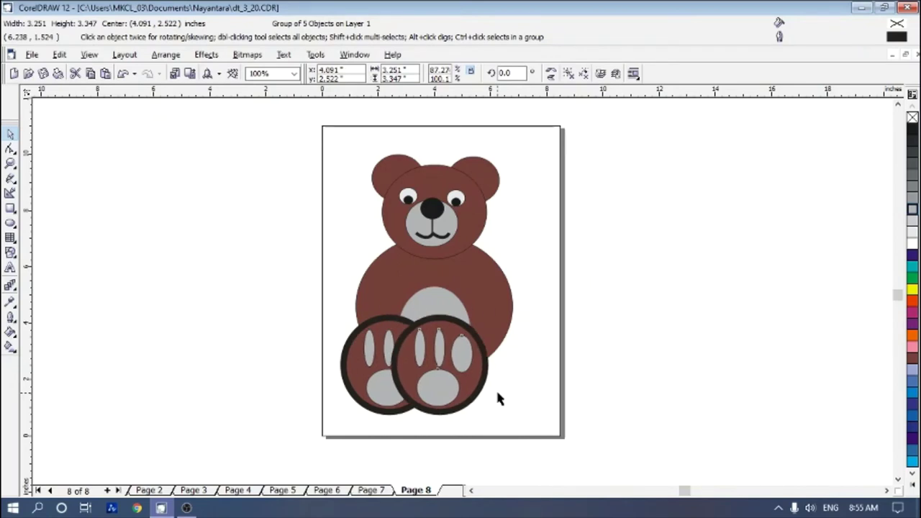
{"action": "key", "text": "Right"}
{"action": "key", "text": "Right"}
{"action": "key", "text": "Right"}
{"action": "key", "text": "Right"}
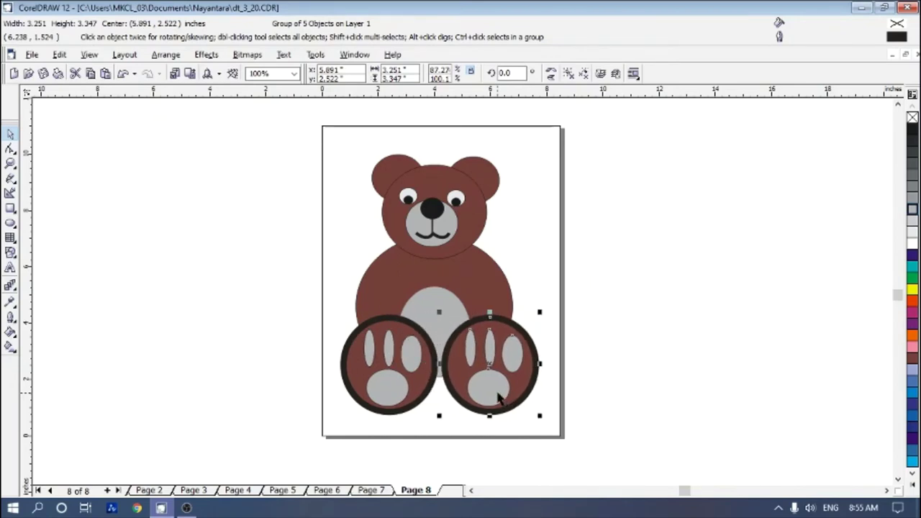
{"action": "key", "text": "Right"}
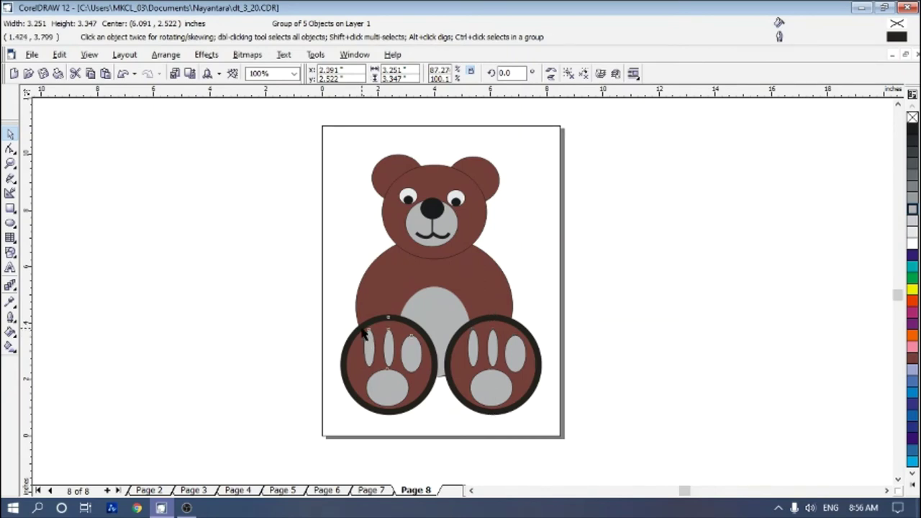
Step: Resize both paws together so that each is about 2.59 inches wide and 3.14 inches high
{"action": "left_click", "coordinate": [363, 333]}
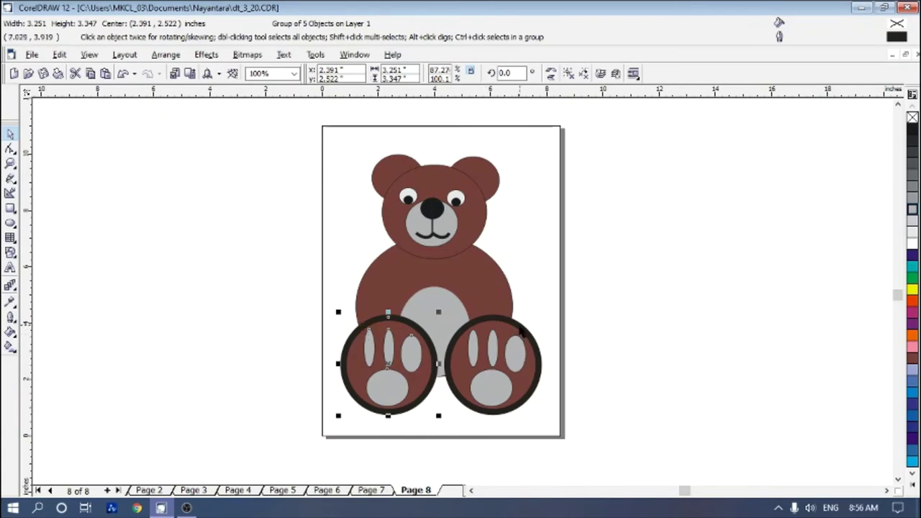
{"action": "left_click", "coordinate": [524, 334], "text": "shift"}
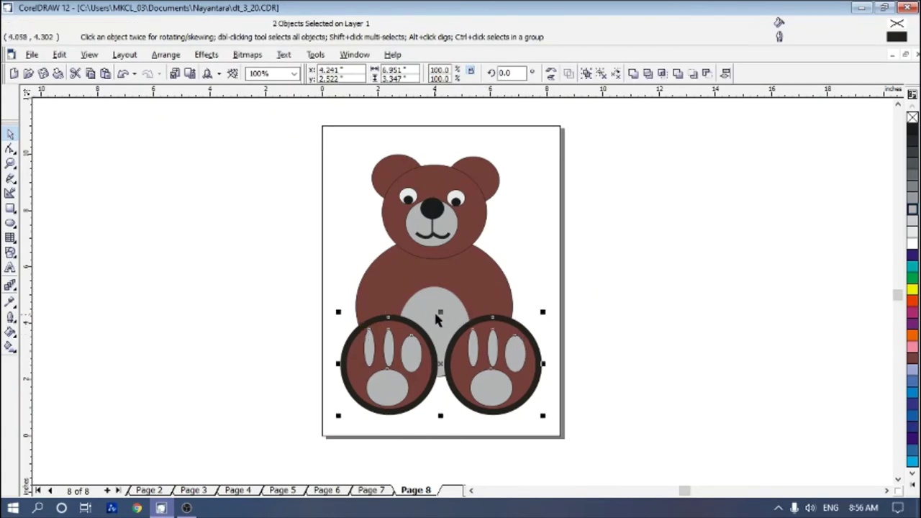
{"action": "left_click_drag", "start_coordinate": [441, 312], "coordinate": [441, 318]}
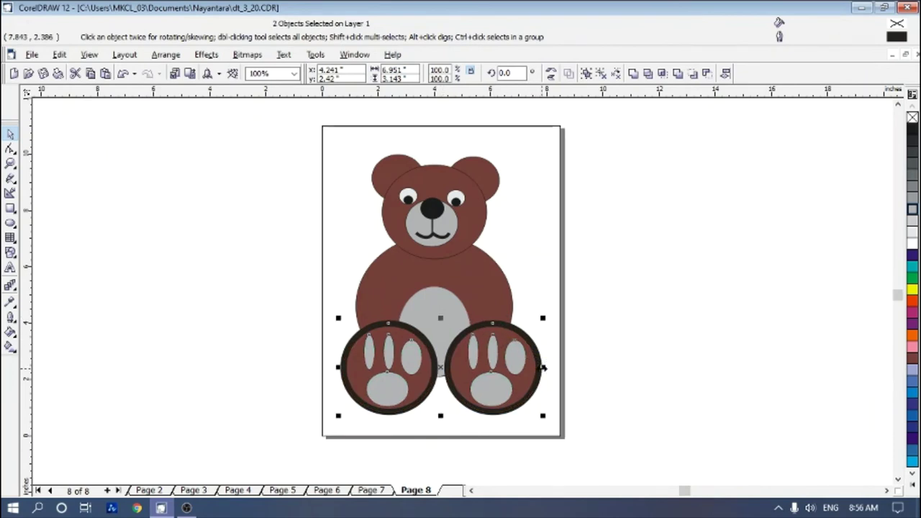
{"action": "left_click_drag", "start_coordinate": [543, 367], "coordinate": [523, 368]}
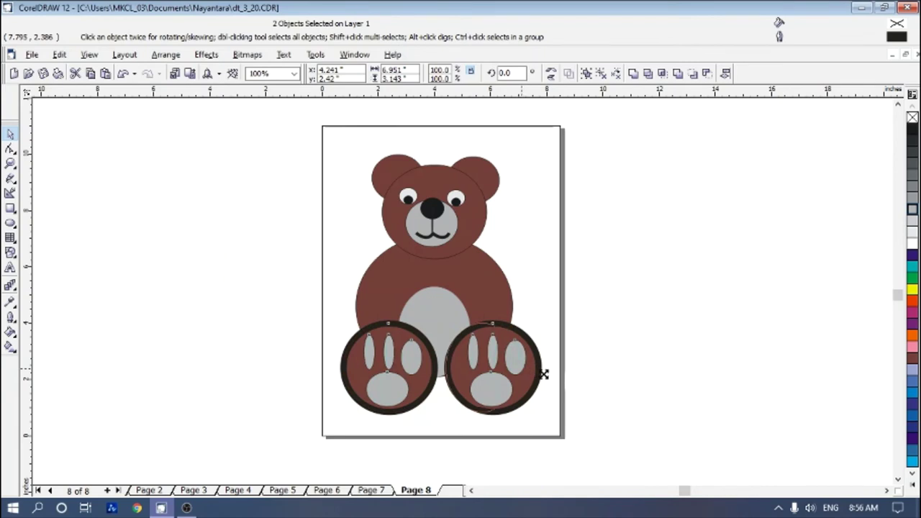
{"action": "left_click", "coordinate": [551, 410]}
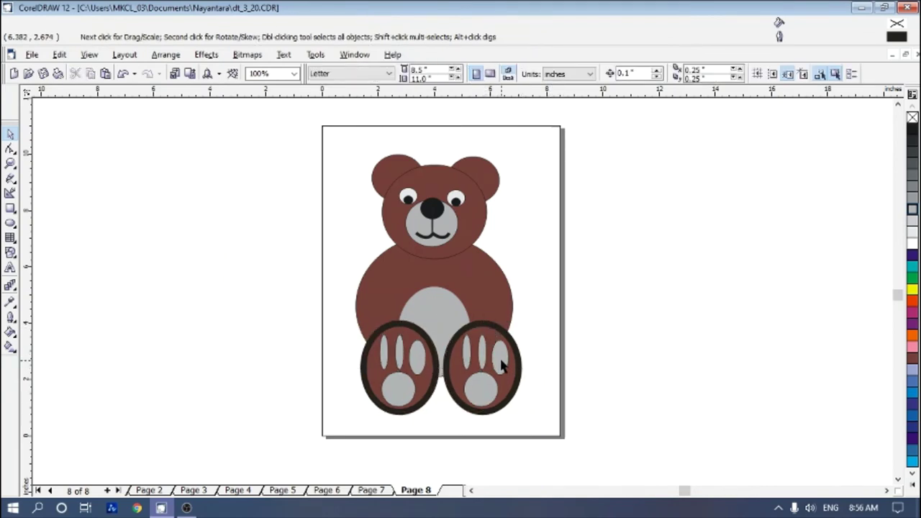
Step: Mirror the right paw horizontally so its wide toe is on the inner side
{"action": "left_click", "coordinate": [452, 365]}
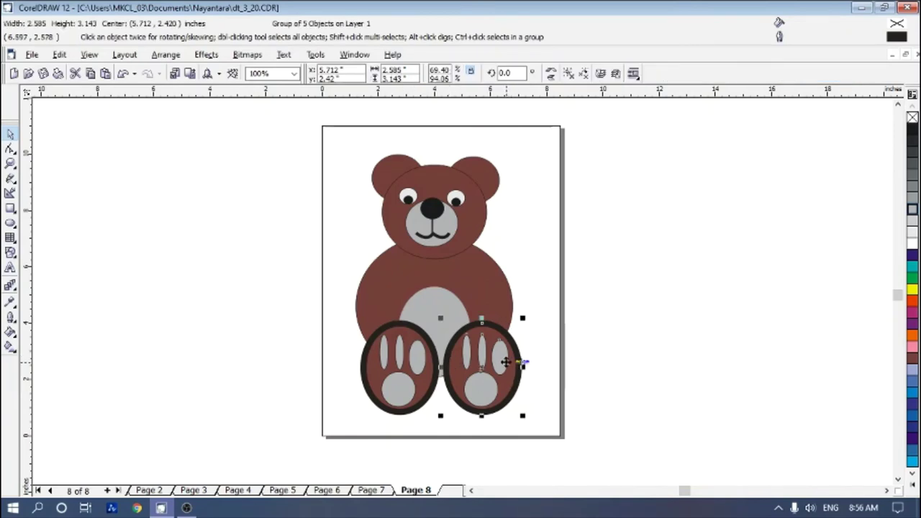
{"action": "left_click", "coordinate": [551, 74]}
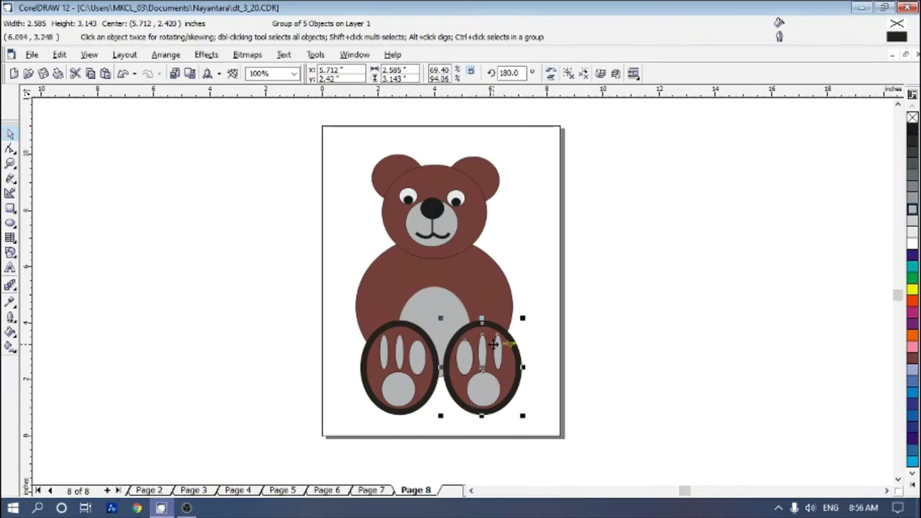
{"action": "left_click", "coordinate": [596, 364]}
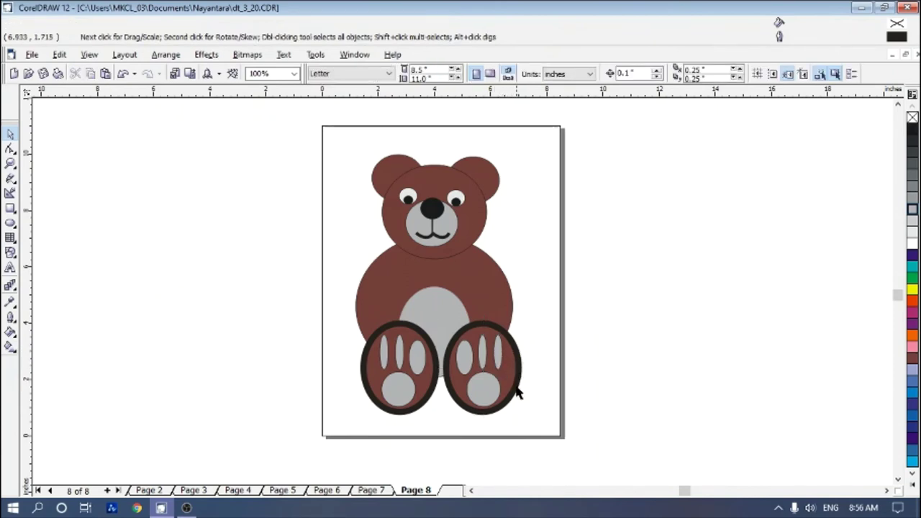
Step: Spread the paws apart by shifting the left one 0.1 inches left and the right one 0.1 inches right
{"action": "left_click", "coordinate": [435, 392]}
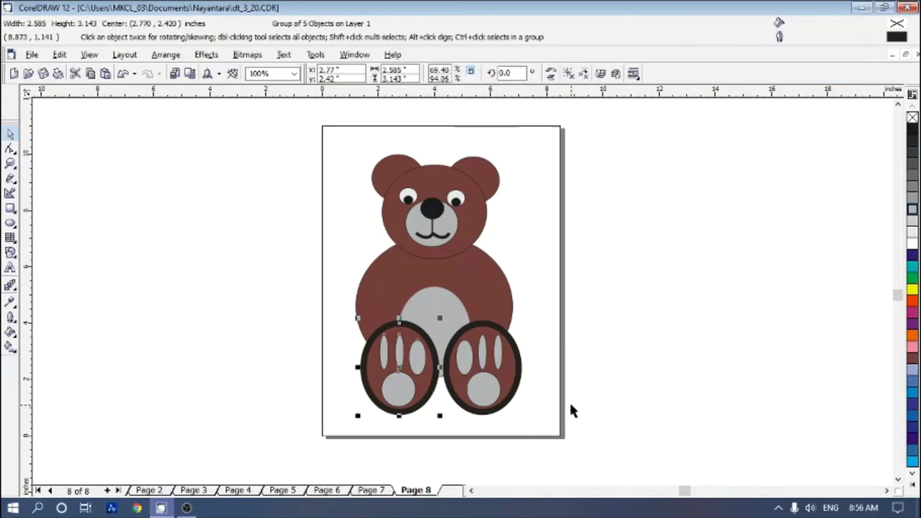
{"action": "left_click", "coordinate": [519, 383]}
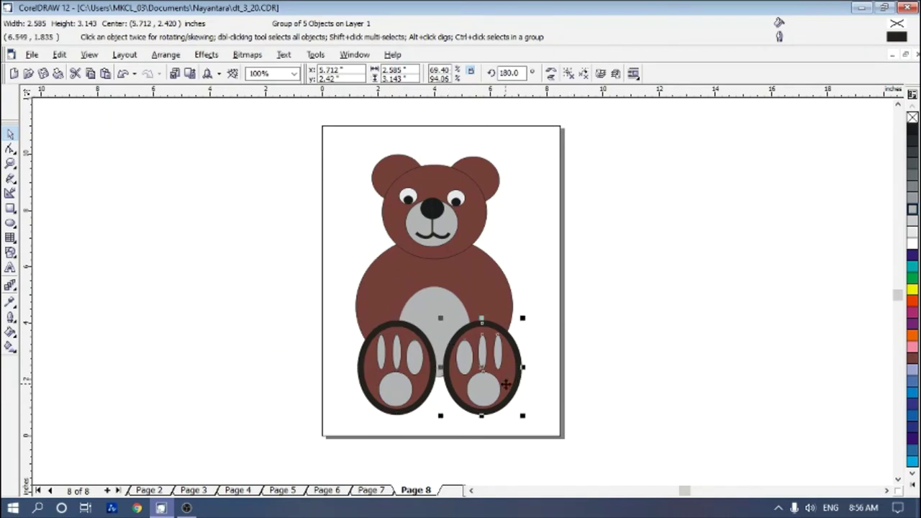
{"action": "key", "text": "Right"}
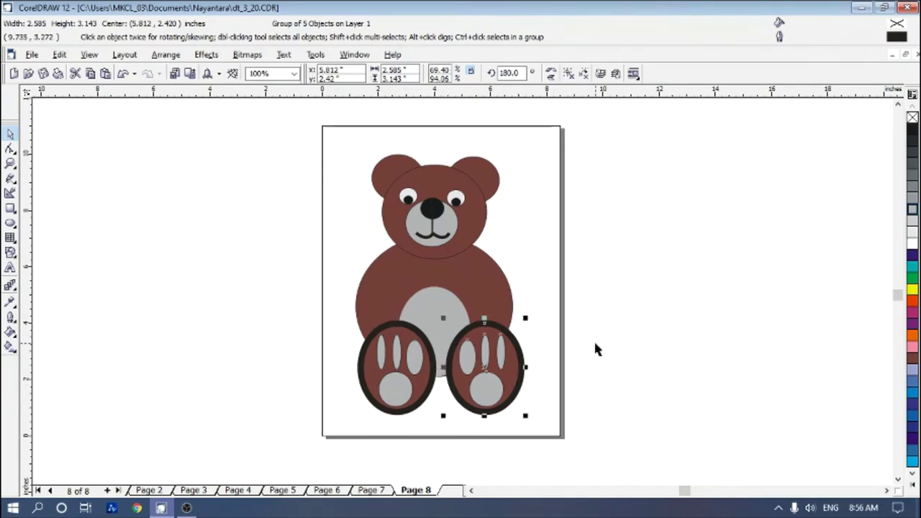
{"action": "left_click", "coordinate": [163, 288]}
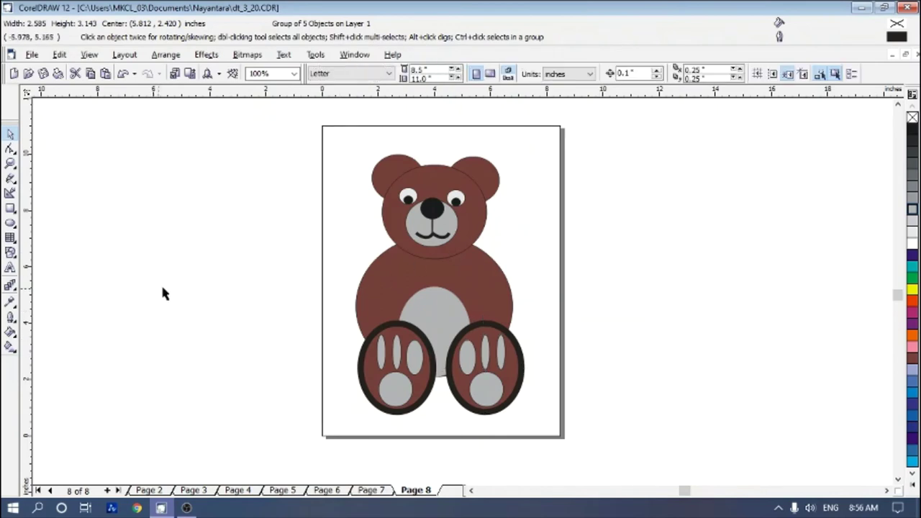
Step: Draw a slanted 3-point ellipse as an arm at the left shoulder, about 2.51 by 2.86 inches overall, centred at about (1.27, 5.29) inches
{"action": "left_click", "coordinate": [11, 224]}
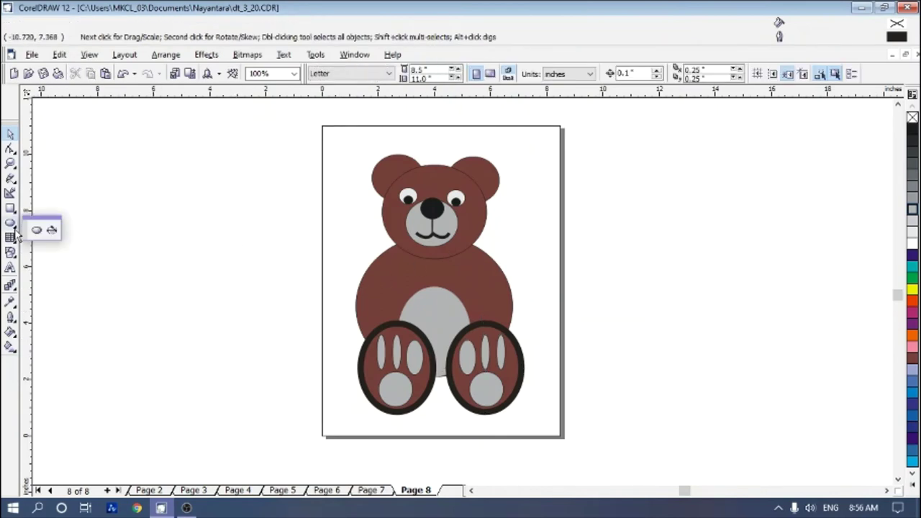
{"action": "left_click", "coordinate": [52, 230]}
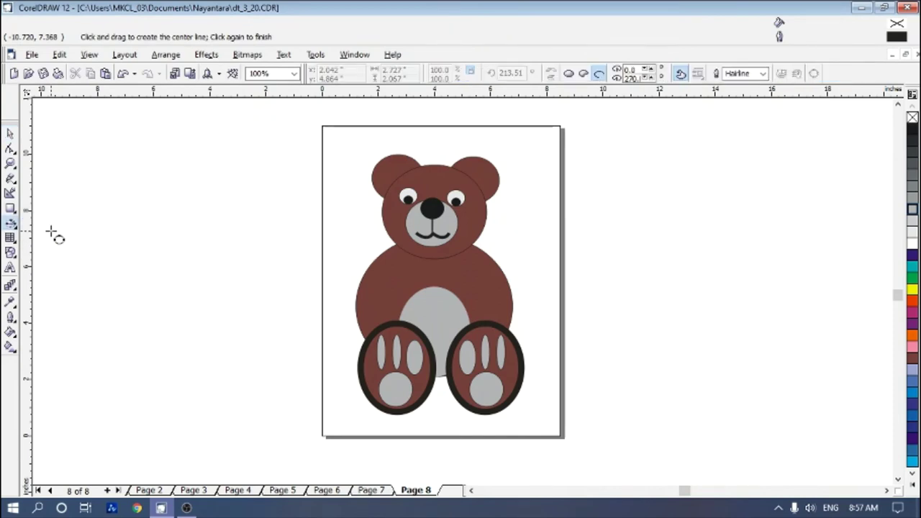
{"action": "left_click", "coordinate": [568, 75]}
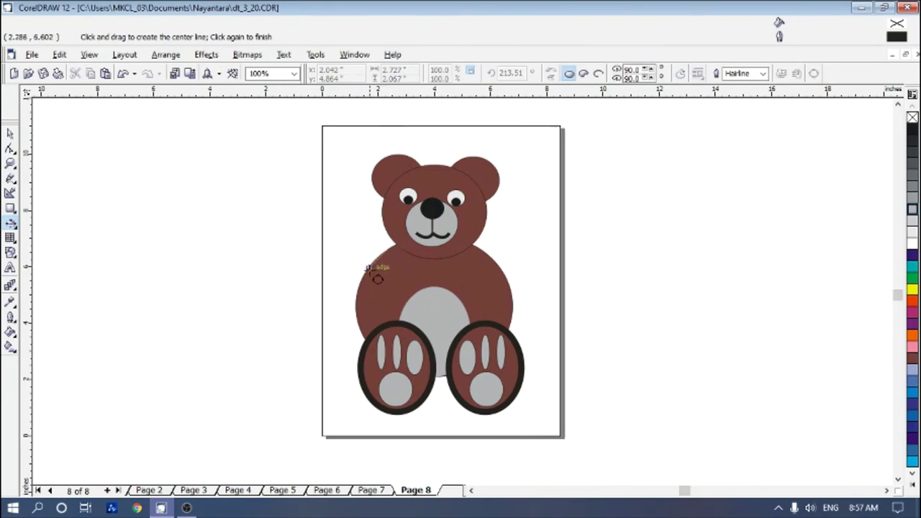
{"action": "left_click_drag", "start_coordinate": [352, 290], "coordinate": [331, 324]}
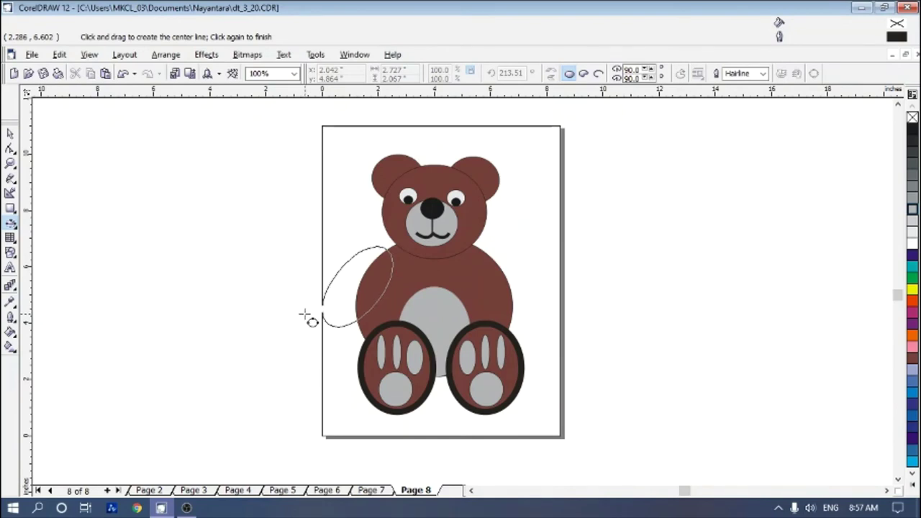
{"action": "left_click", "coordinate": [305, 315]}
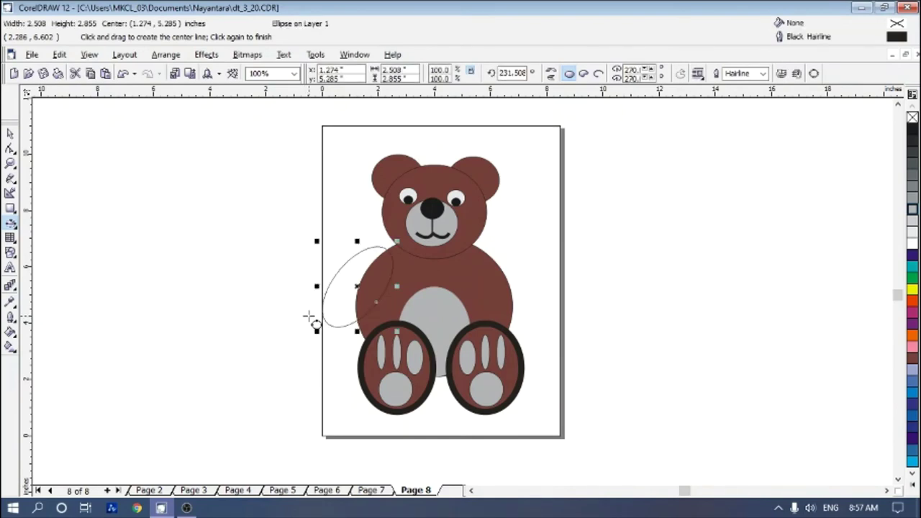
{"action": "left_click", "coordinate": [10, 133]}
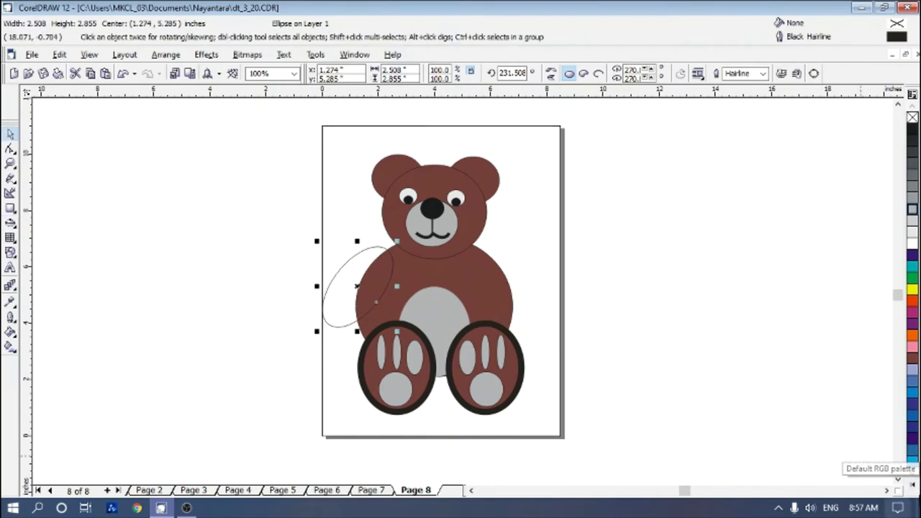
Step: Fill the arm at the left shoulder with Dark Brown and shift it 0.1 inches right and 0.2 inches down
{"action": "left_click", "coordinate": [912, 358]}
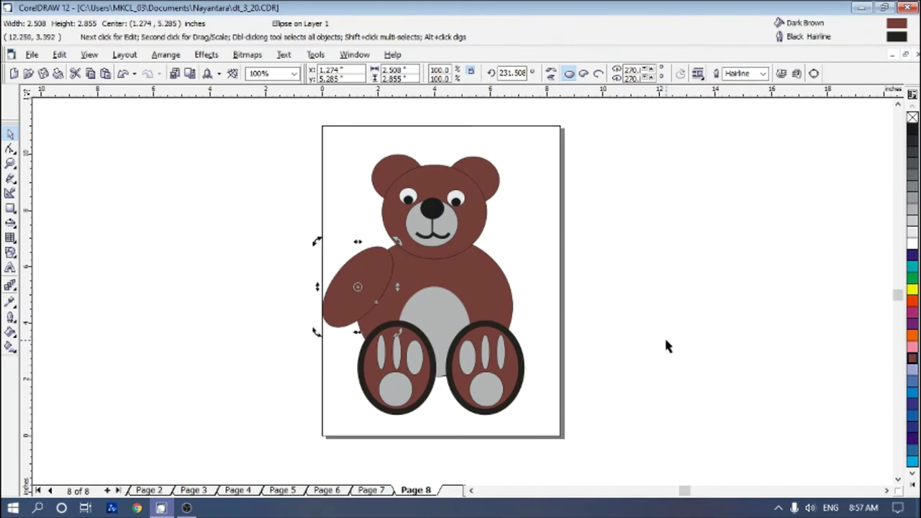
{"action": "left_click", "coordinate": [332, 364]}
{"action": "left_click", "coordinate": [373, 306]}
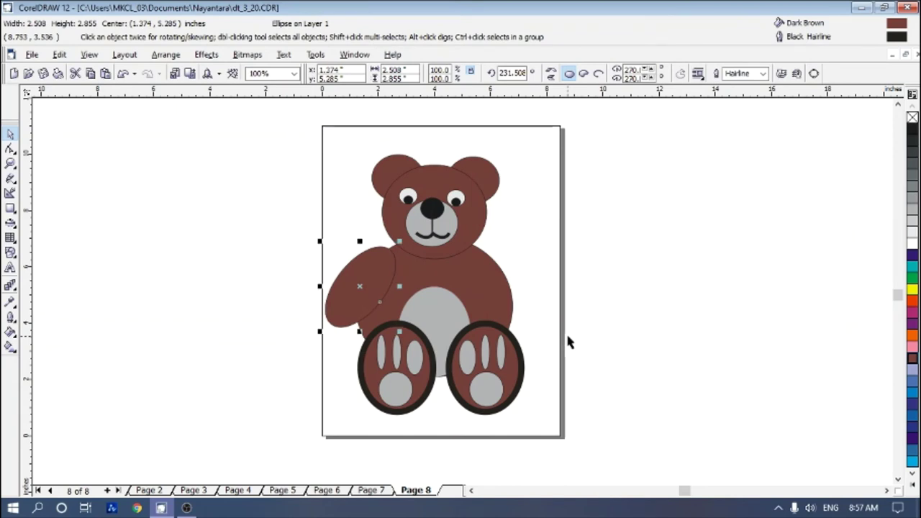
{"action": "key", "text": "Left"}
{"action": "key", "text": "Down"}
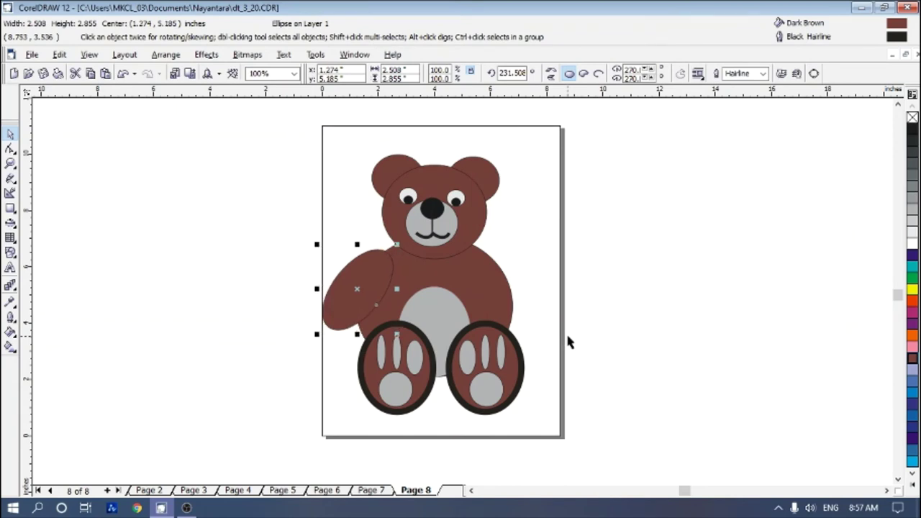
{"action": "key", "text": "Down"}
{"action": "key", "text": "Right"}
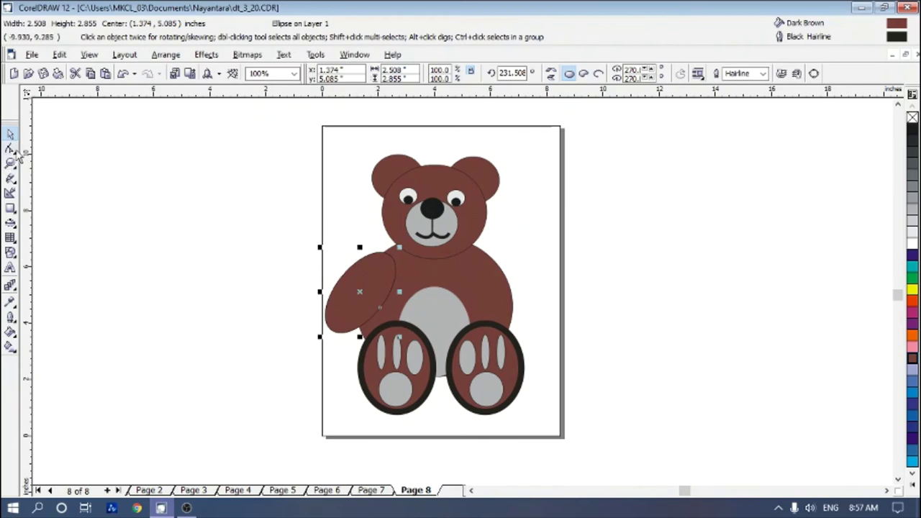
Step: Make a horizontally mirrored copy of the arm and place it at the right shoulder, centred at about (6.73, 5.02) inches
{"action": "left_click", "coordinate": [551, 73]}
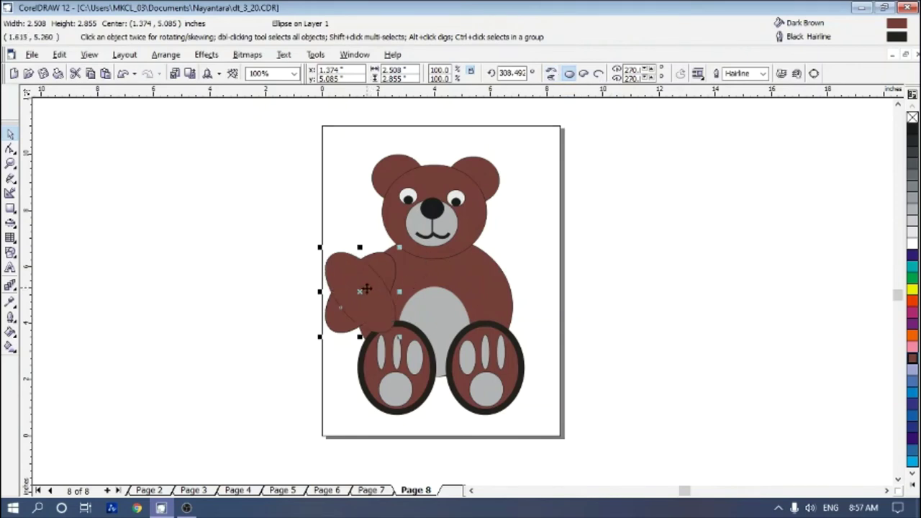
{"action": "left_click_drag", "start_coordinate": [432, 263], "coordinate": [511, 291]}
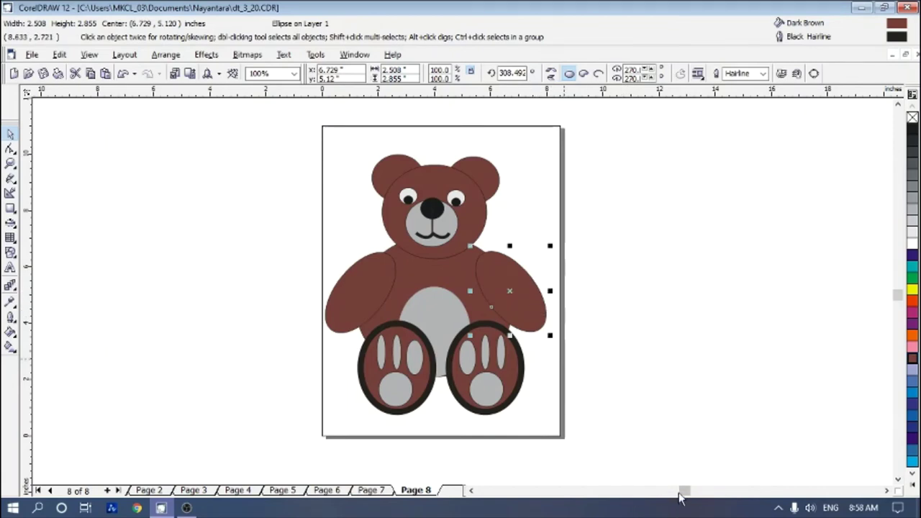
{"action": "key", "text": "Left"}
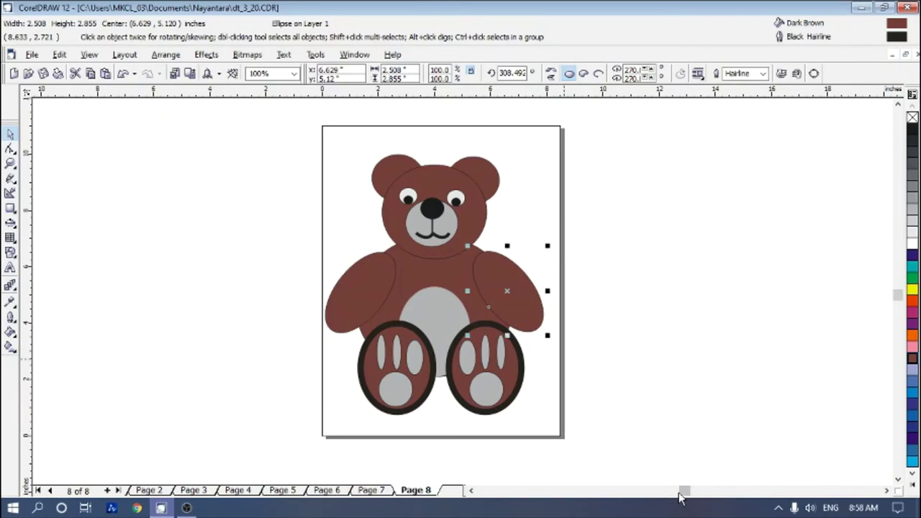
{"action": "key", "text": "Down"}
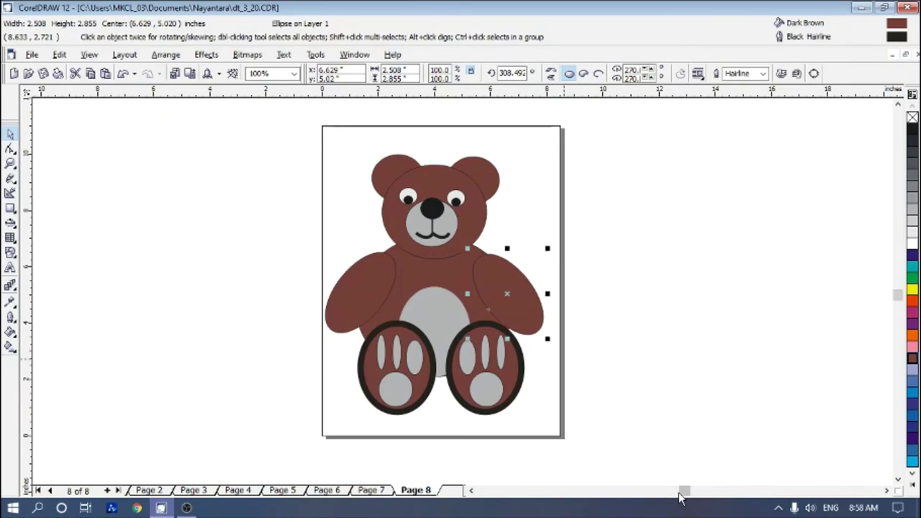
{"action": "key", "text": "Right"}
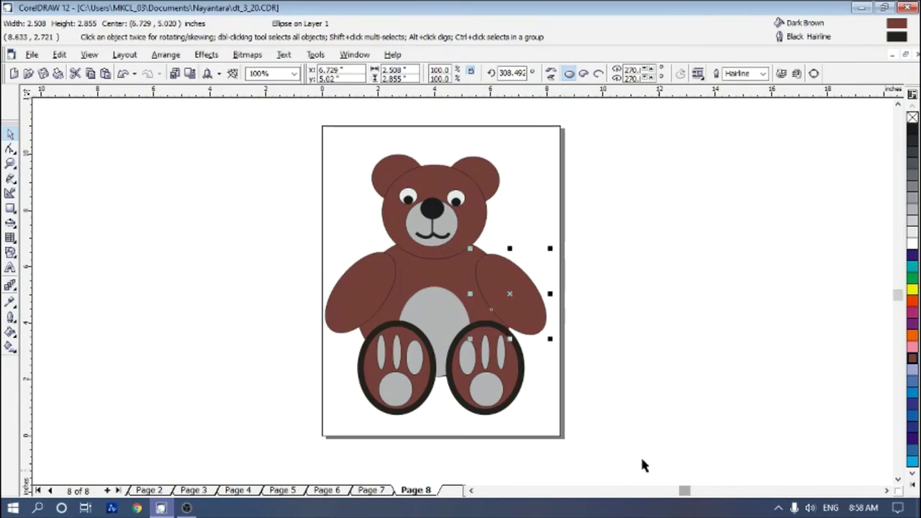
Step: Send both arms to the back so they sit behind the body
{"action": "left_click", "coordinate": [382, 282]}
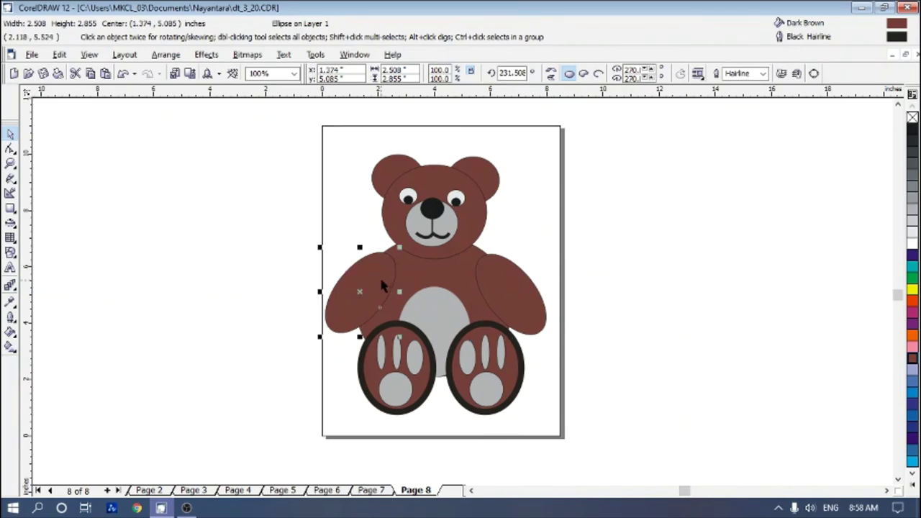
{"action": "left_click", "coordinate": [485, 284], "text": "shift"}
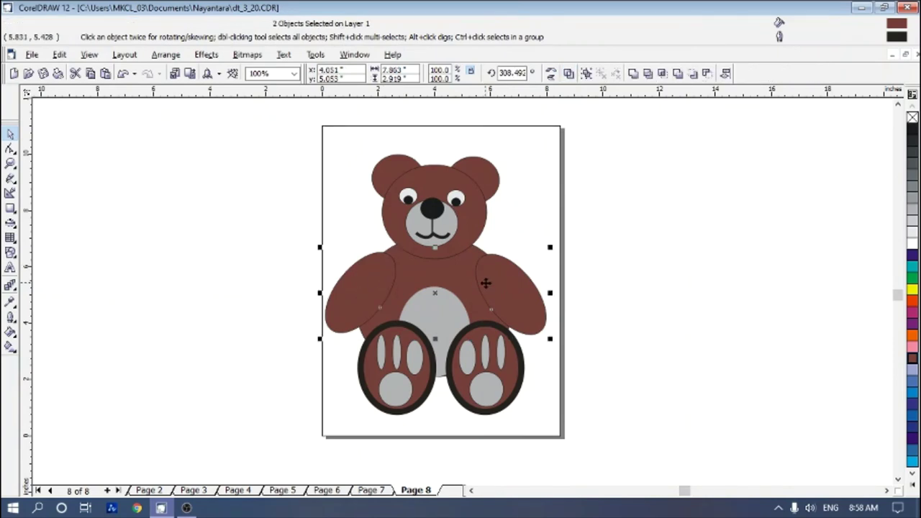
{"action": "left_click", "coordinate": [164, 55]}
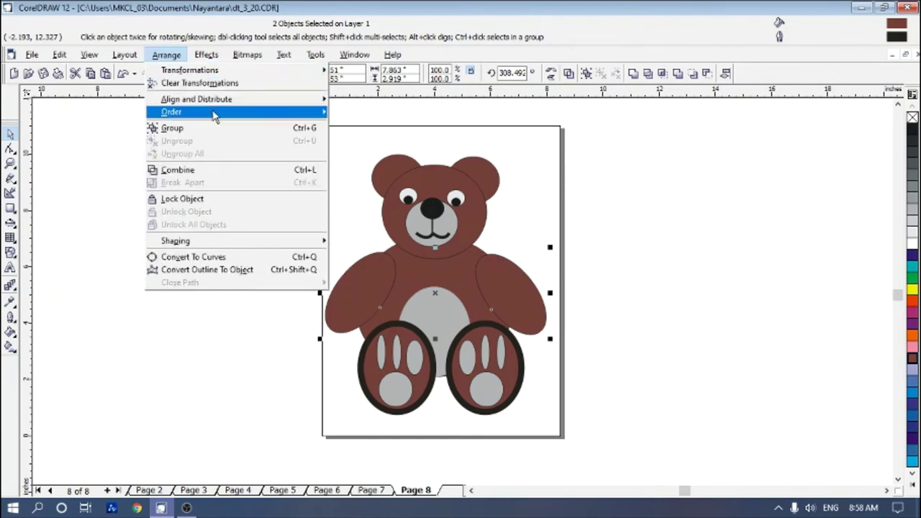
{"action": "mouse_move", "coordinate": [328, 114]}
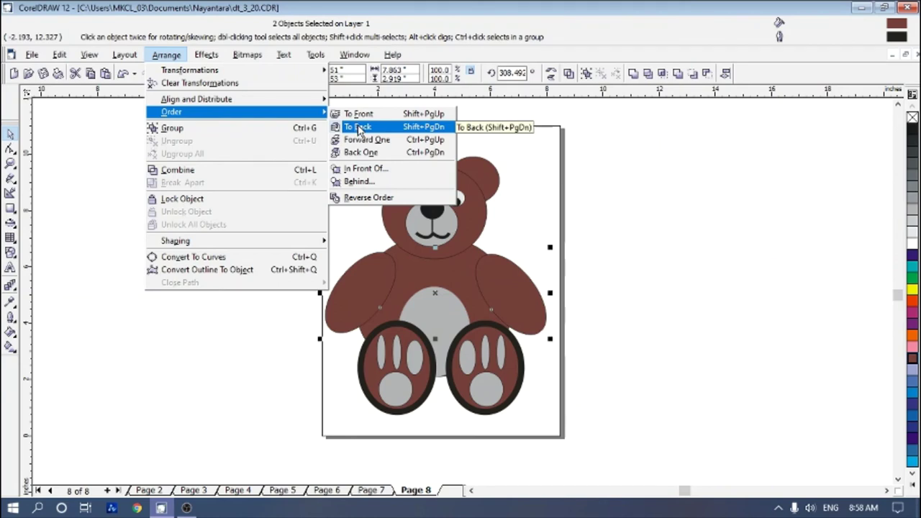
{"action": "left_click", "coordinate": [358, 128]}
{"action": "left_click", "coordinate": [650, 261]}
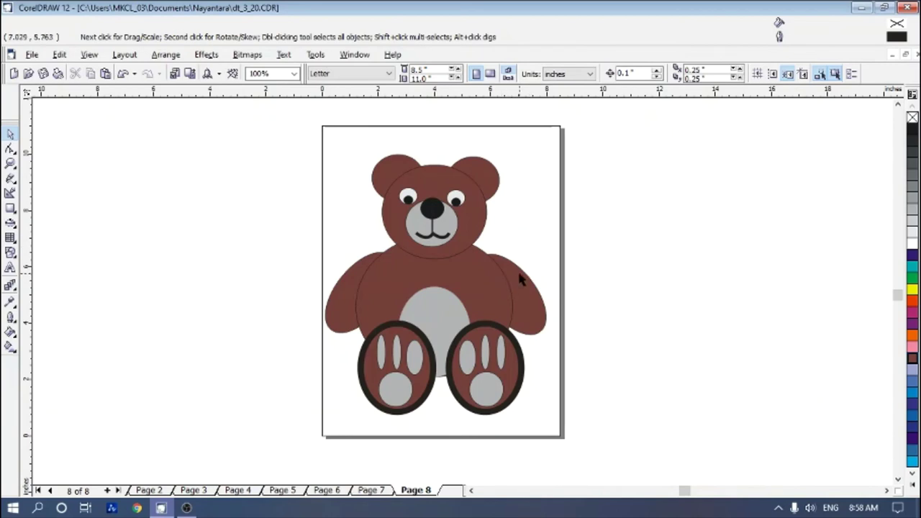
Step: Set the outlines of both arms, the body, the head and both ears to Dark Brown
{"action": "left_click", "coordinate": [496, 279]}
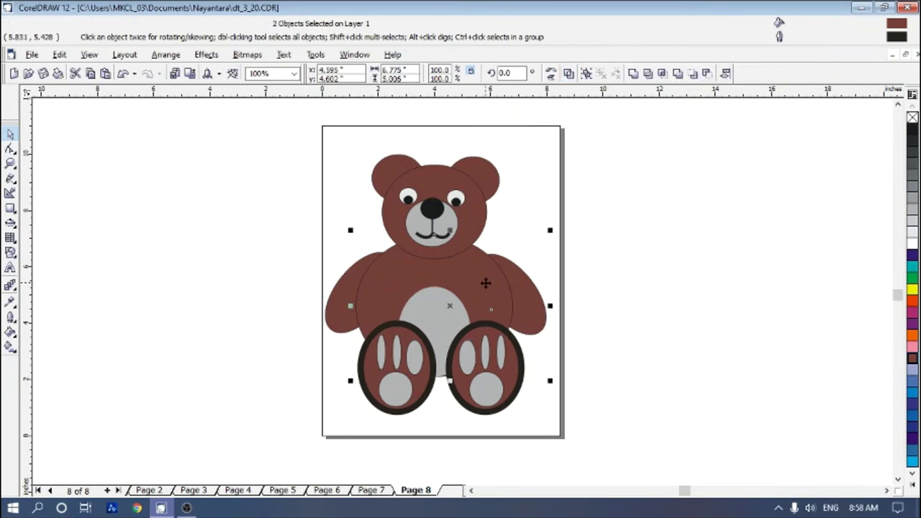
{"action": "left_click", "coordinate": [403, 208], "text": "shift"}
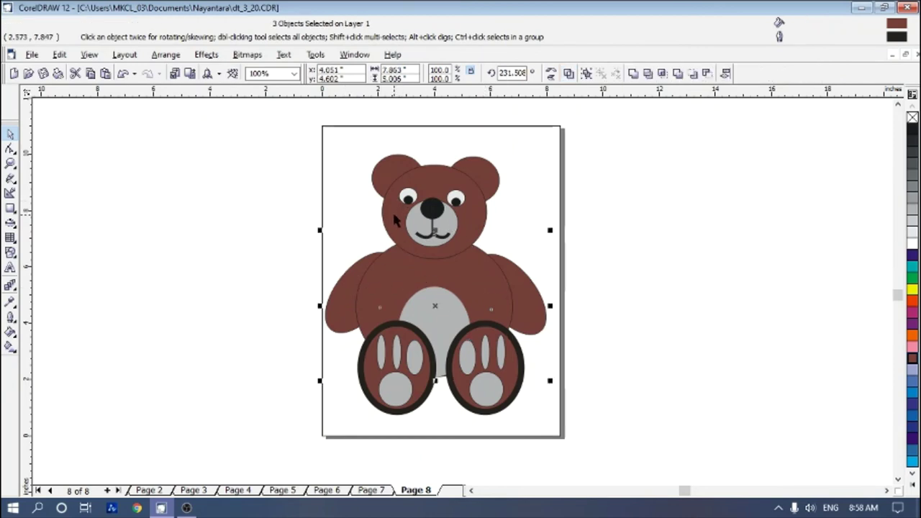
{"action": "left_click", "coordinate": [395, 182], "text": "shift"}
{"action": "left_click", "coordinate": [388, 163], "text": "shift"}
{"action": "left_click", "coordinate": [484, 172], "text": "shift"}
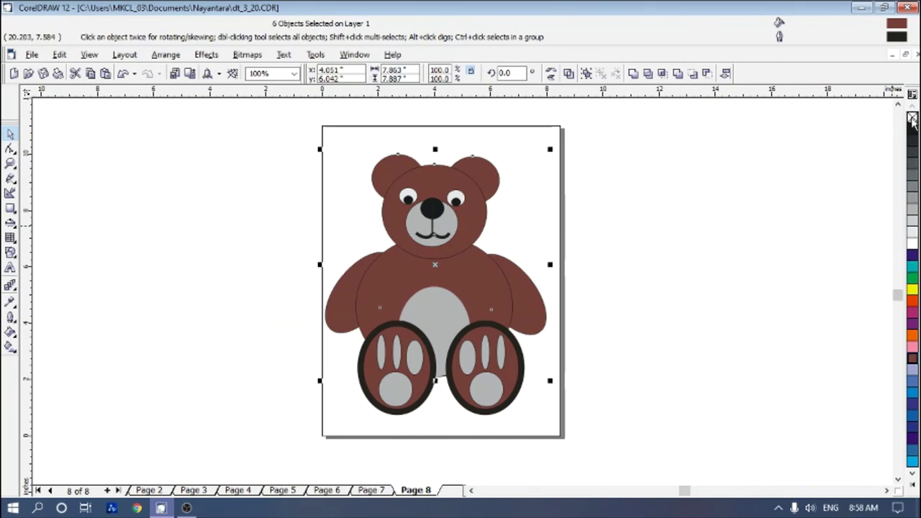
{"action": "right_click", "coordinate": [912, 358]}
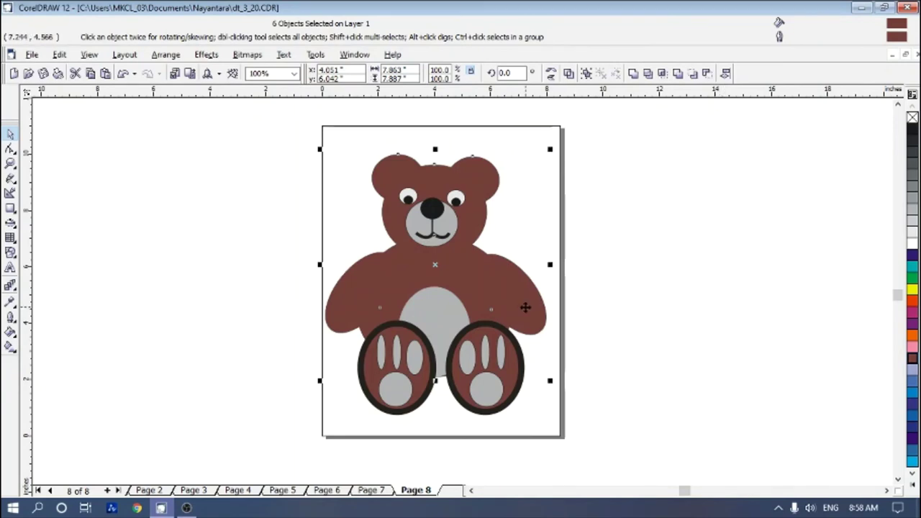
{"action": "left_click", "coordinate": [654, 310]}
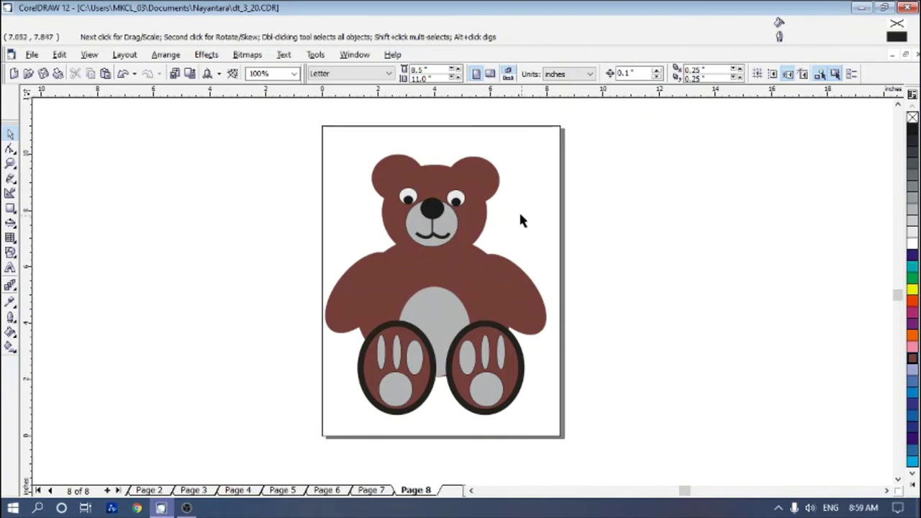
Step: Make a flat red ellipse about 2.27 by 0.25 inches beside the page from a copy of the right ear
{"action": "left_click", "coordinate": [499, 186]}
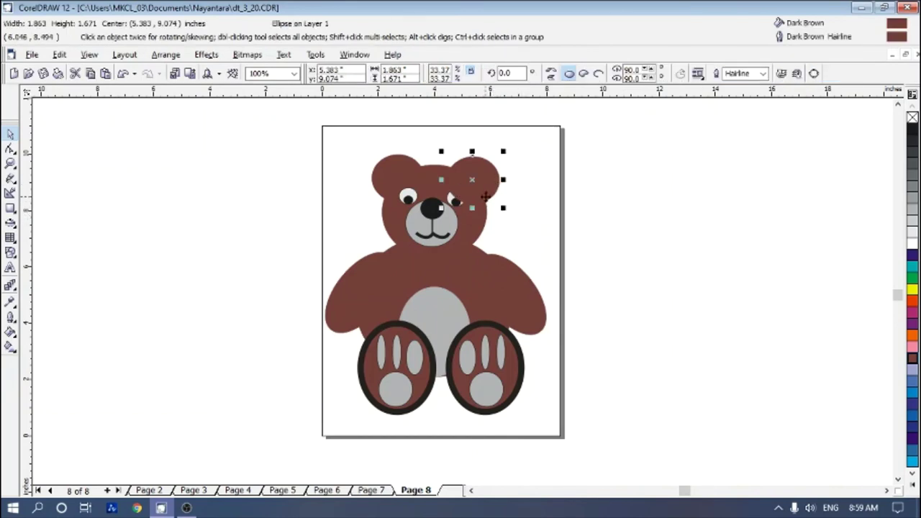
{"action": "left_click_drag", "start_coordinate": [473, 180], "coordinate": [661, 274]}
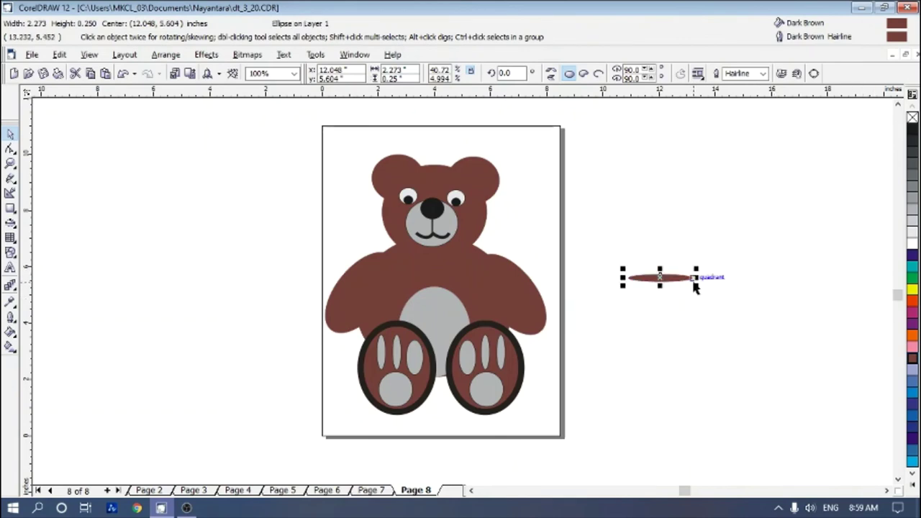
{"action": "left_click", "coordinate": [912, 300]}
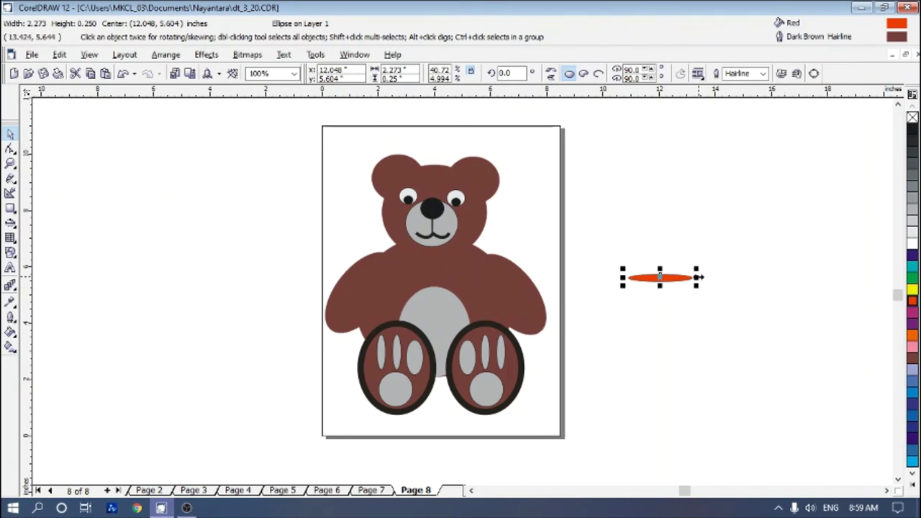
Step: Add a narrower concentric copy of the red ellipse, about 0.65 inches wide, and fill it yellow
{"action": "left_click_drag", "start_coordinate": [698, 277], "coordinate": [674, 277]}
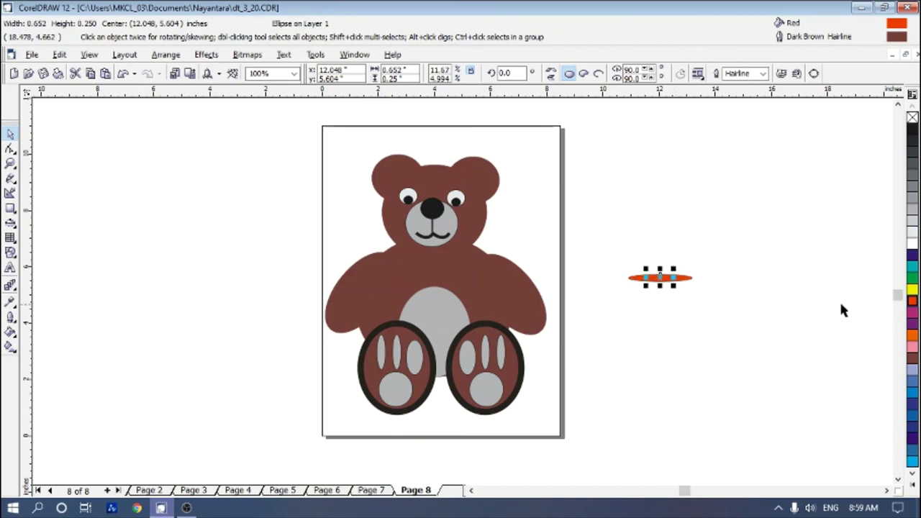
{"action": "left_click", "coordinate": [912, 289]}
{"action": "left_click", "coordinate": [688, 311]}
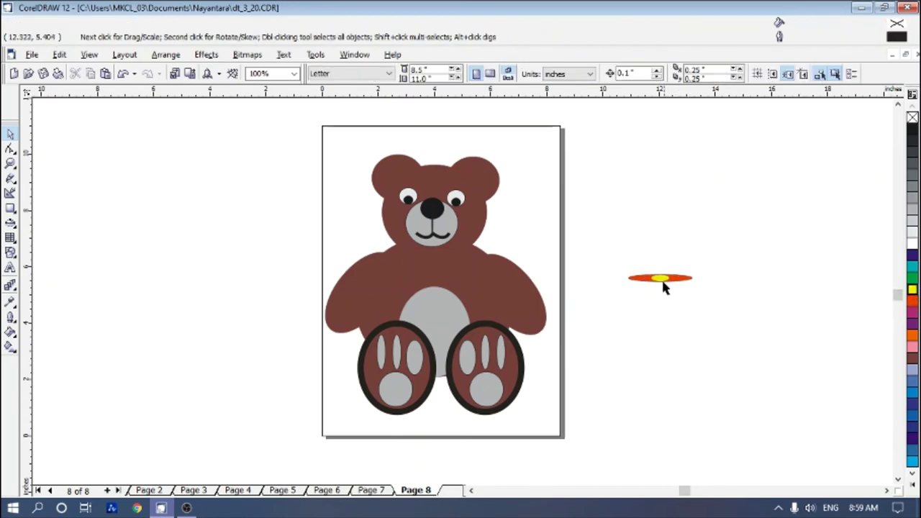
{"action": "left_click", "coordinate": [668, 282]}
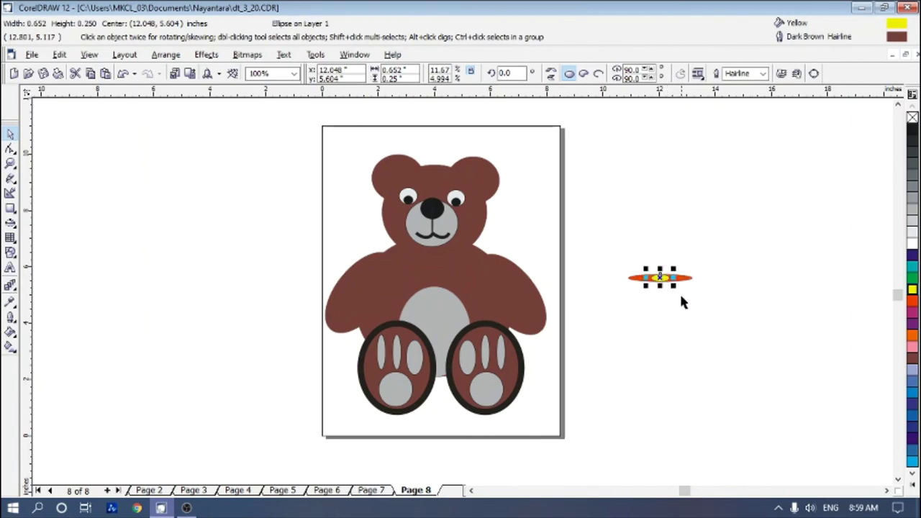
{"action": "left_click", "coordinate": [681, 296]}
Step: Group the red and yellow ellipses and place them across the bear's neck as a collar about 2.81 inches wide
{"action": "left_click_drag", "start_coordinate": [621, 259], "coordinate": [710, 315]}
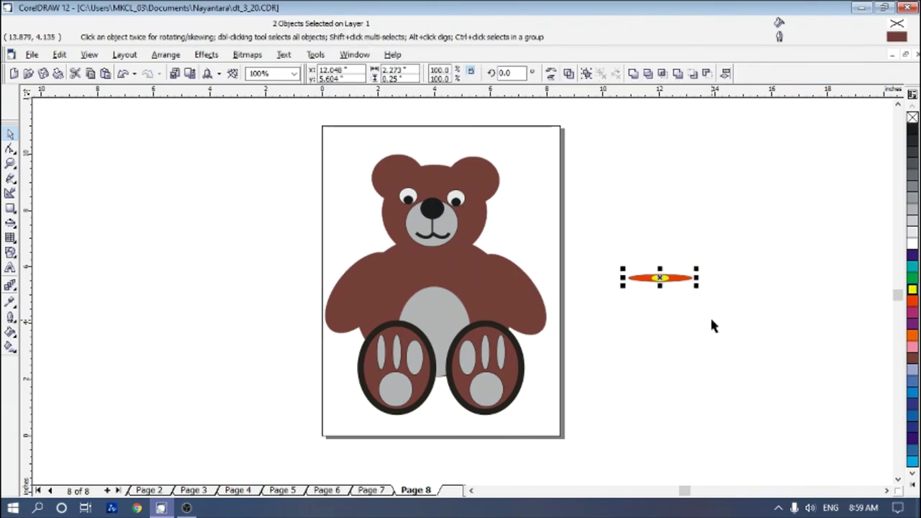
{"action": "key", "text": "ctrl+g"}
{"action": "left_click_drag", "start_coordinate": [659, 277], "coordinate": [433, 258]}
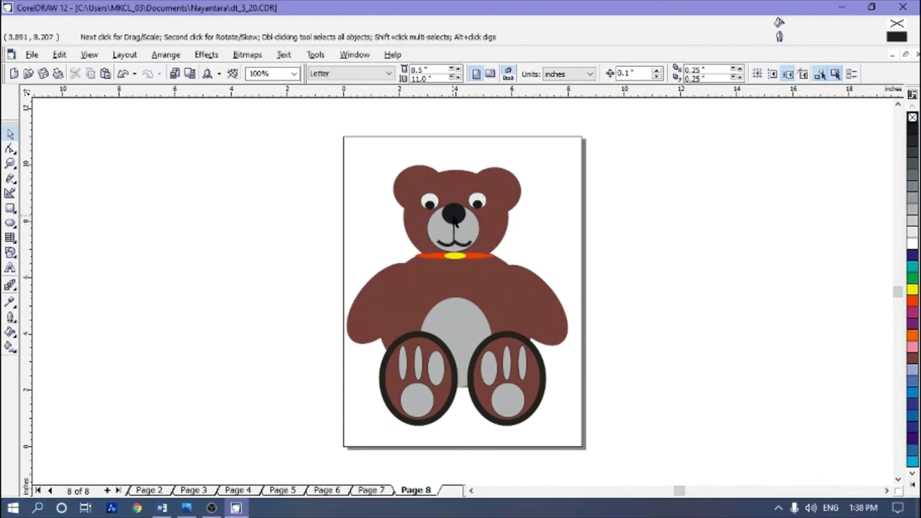
Step: Raise the head together with its ears, eyes, nose, muzzle and mouth by 0.2 inches
{"action": "left_click", "coordinate": [453, 222]}
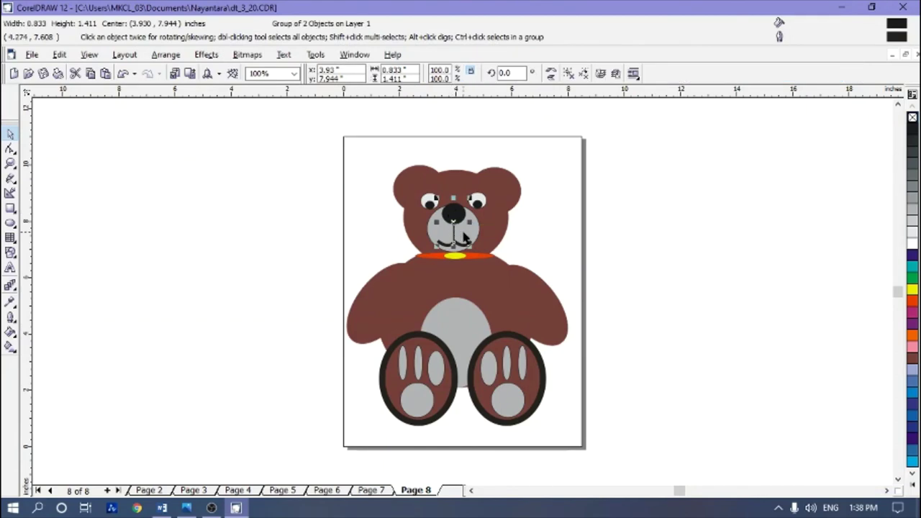
{"action": "left_click", "coordinate": [463, 232], "text": "shift"}
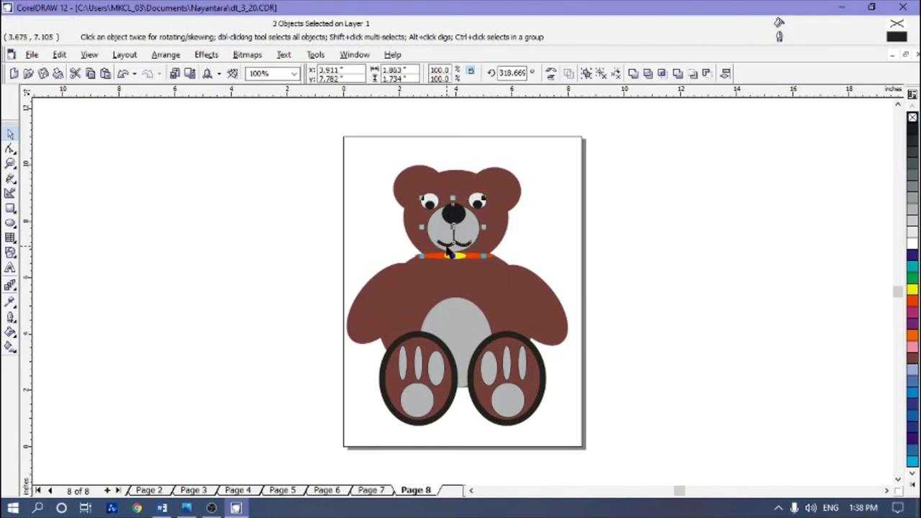
{"action": "left_click", "coordinate": [443, 242], "text": "shift"}
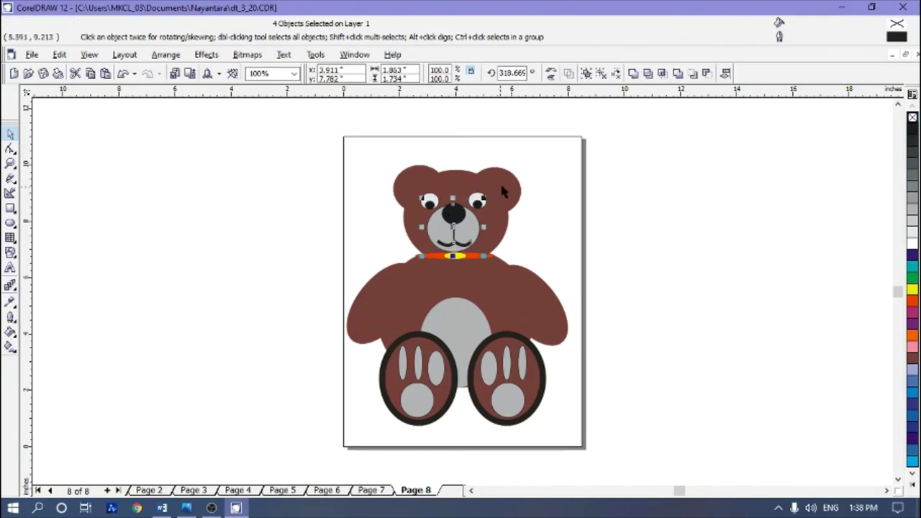
{"action": "left_click", "coordinate": [500, 181], "text": "shift"}
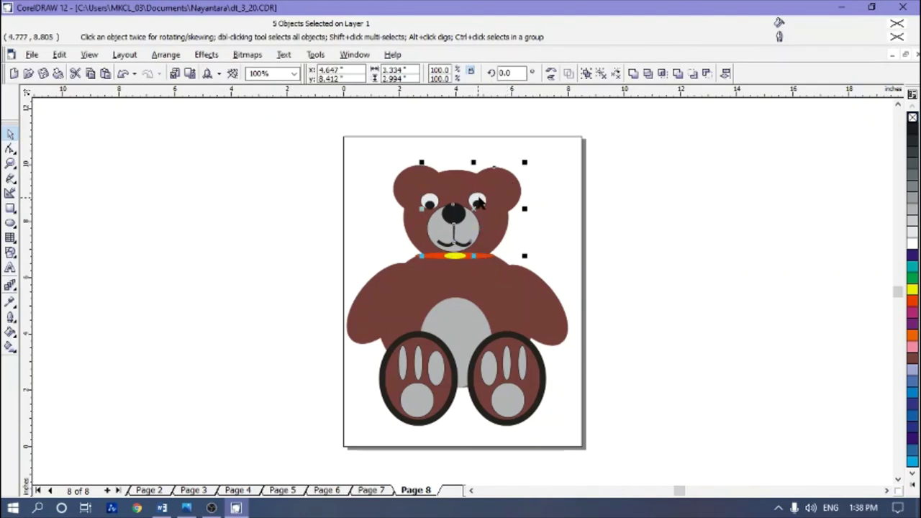
{"action": "left_click", "coordinate": [481, 203], "text": "shift"}
{"action": "left_click", "coordinate": [430, 202], "text": "shift"}
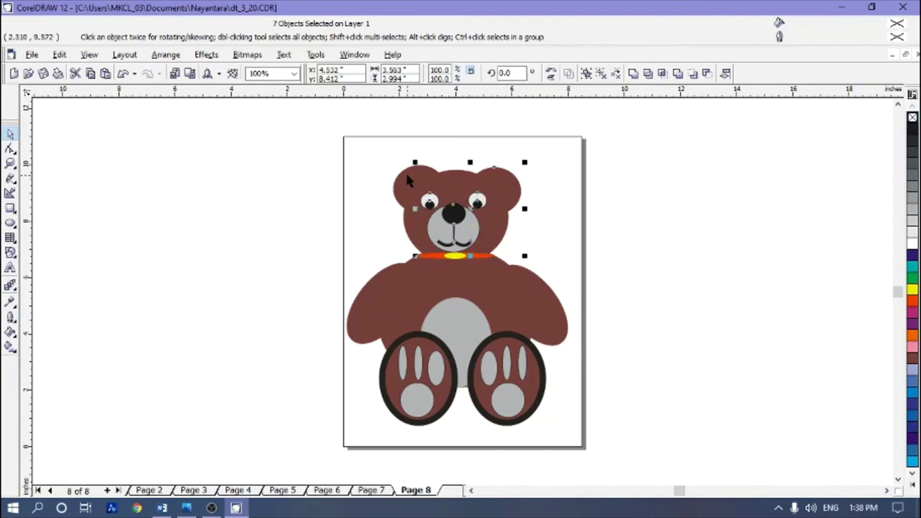
{"action": "left_click", "coordinate": [408, 180], "text": "shift"}
{"action": "left_click", "coordinate": [415, 250], "text": "shift"}
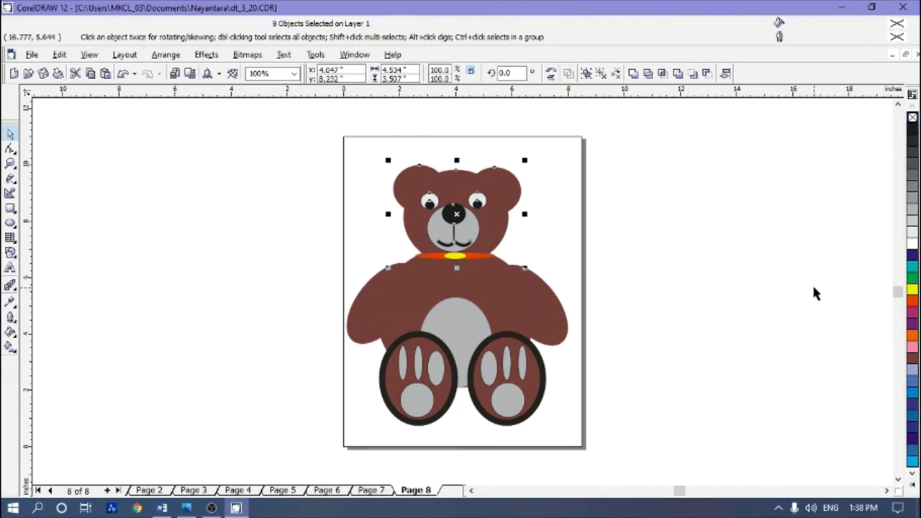
{"action": "key", "text": "Up"}
{"action": "key", "text": "Up"}
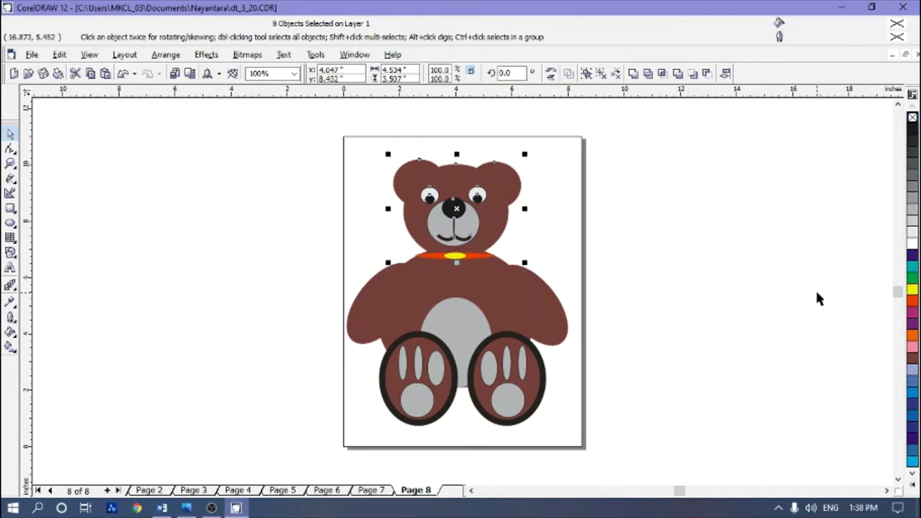
{"action": "left_click", "coordinate": [725, 305]}
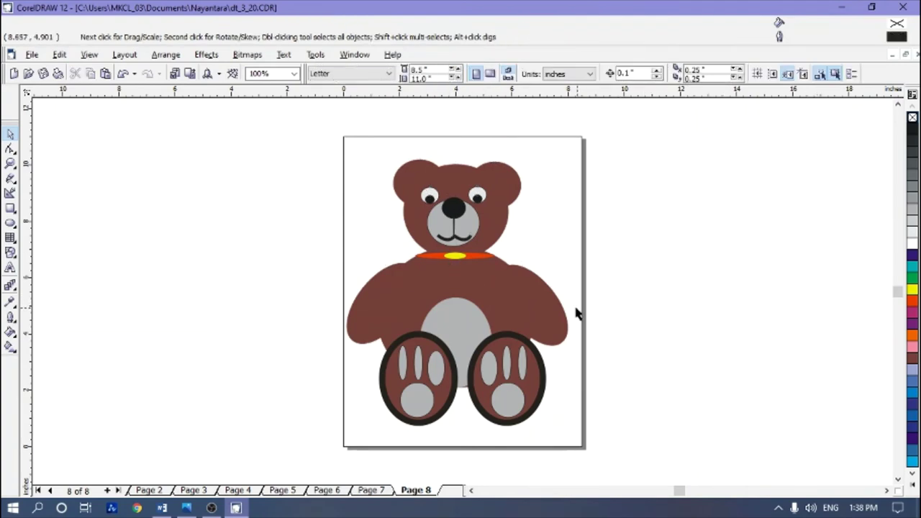
Step: Select the red and yellow collar group at the bear's neck
{"action": "left_click", "coordinate": [448, 252]}
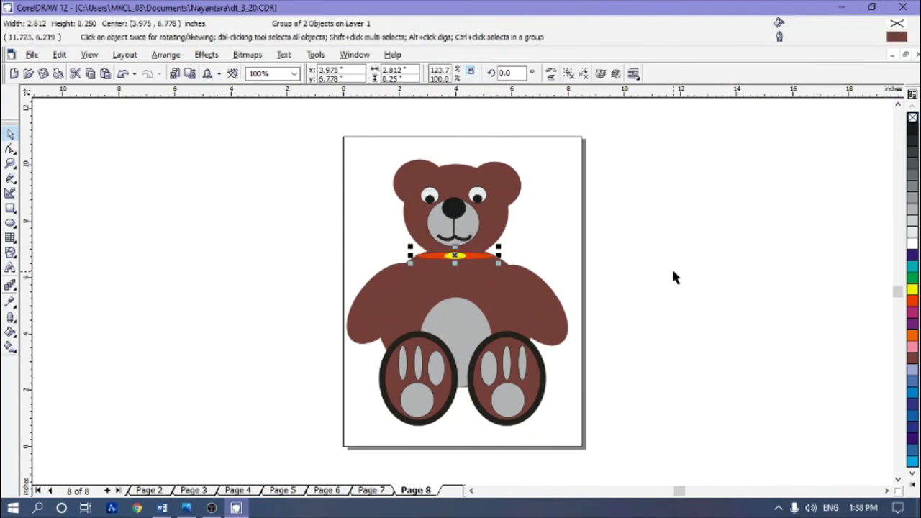